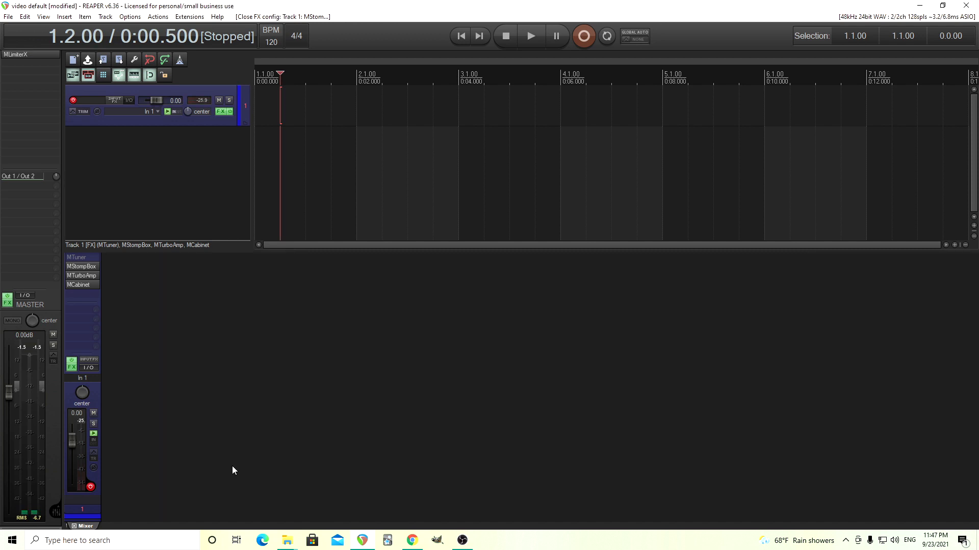
Step: Open MStompBox on track 1, reposition its window slightly, and load the AutoOutput pedal
{"action": "double_click", "coordinate": [79, 269]}
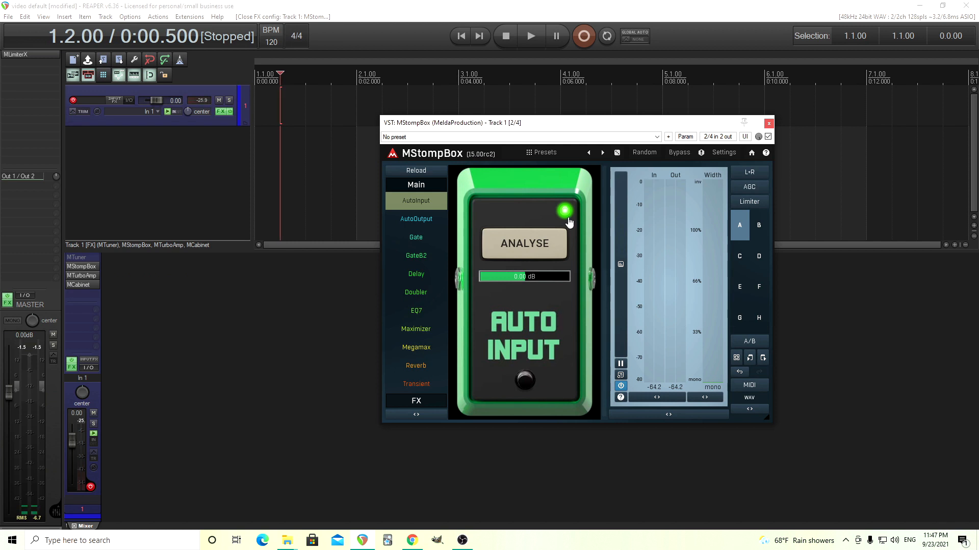
{"action": "left_click_drag", "start_coordinate": [536, 131], "coordinate": [513, 130]}
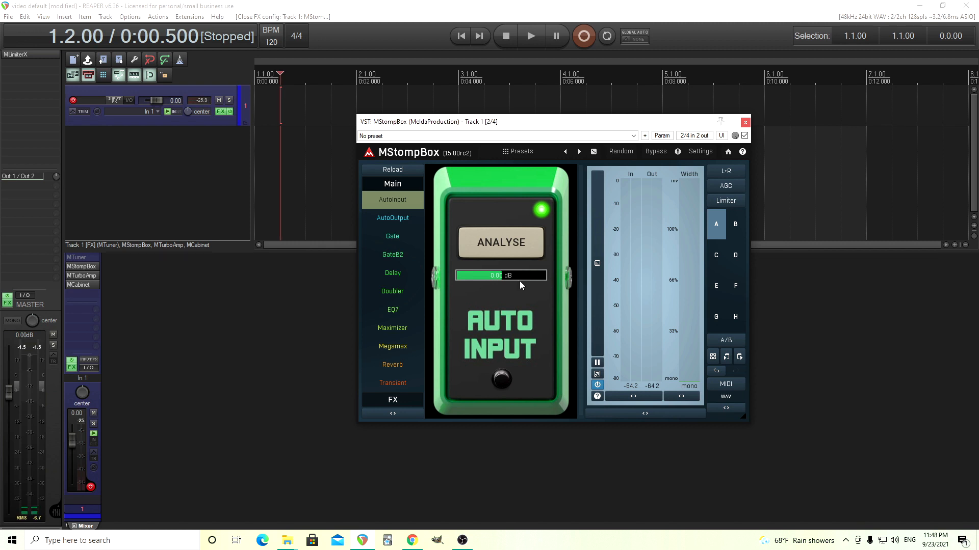
{"action": "left_click", "coordinate": [405, 218]}
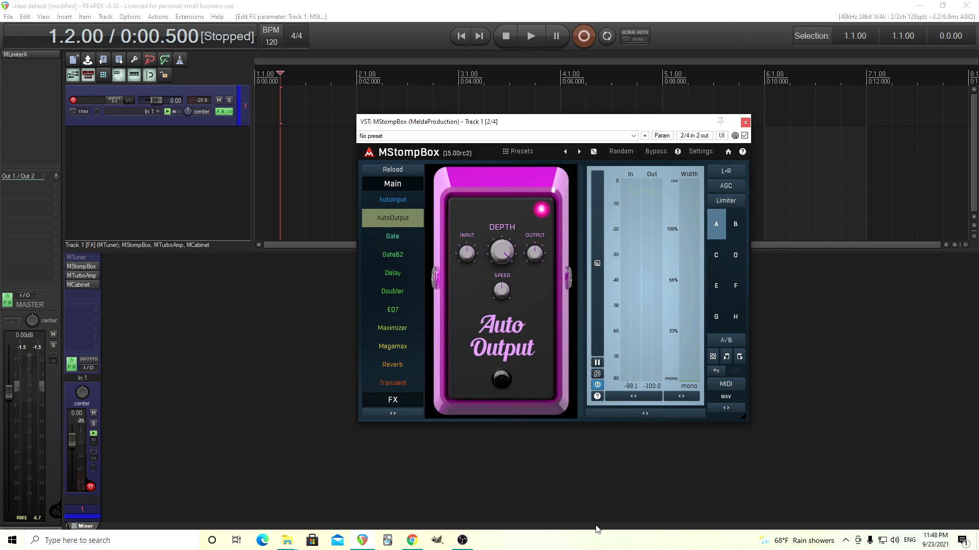
Step: Load the Gate pedal and adjust its threshold, comparing the sound with the pedal bypassed and active
{"action": "left_click", "coordinate": [415, 241]}
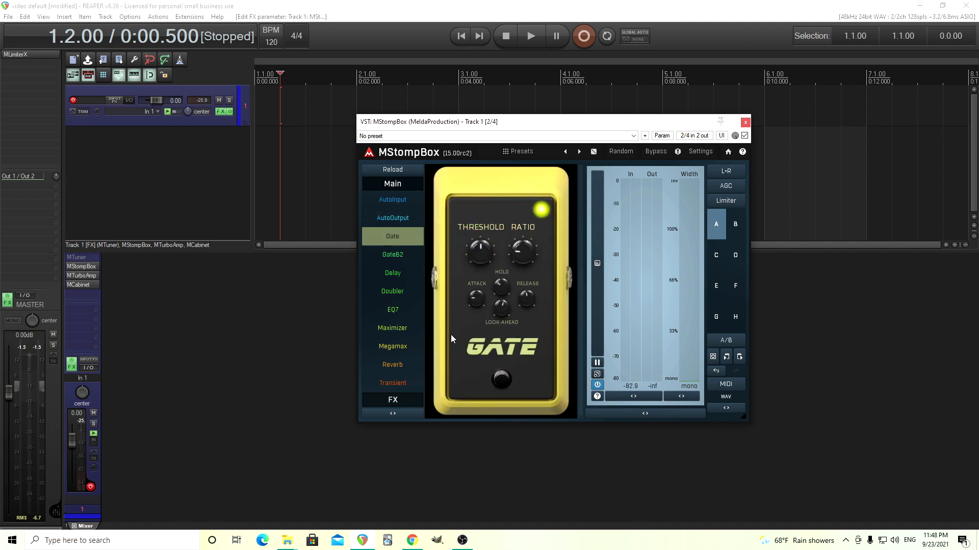
{"action": "left_click", "coordinate": [498, 383]}
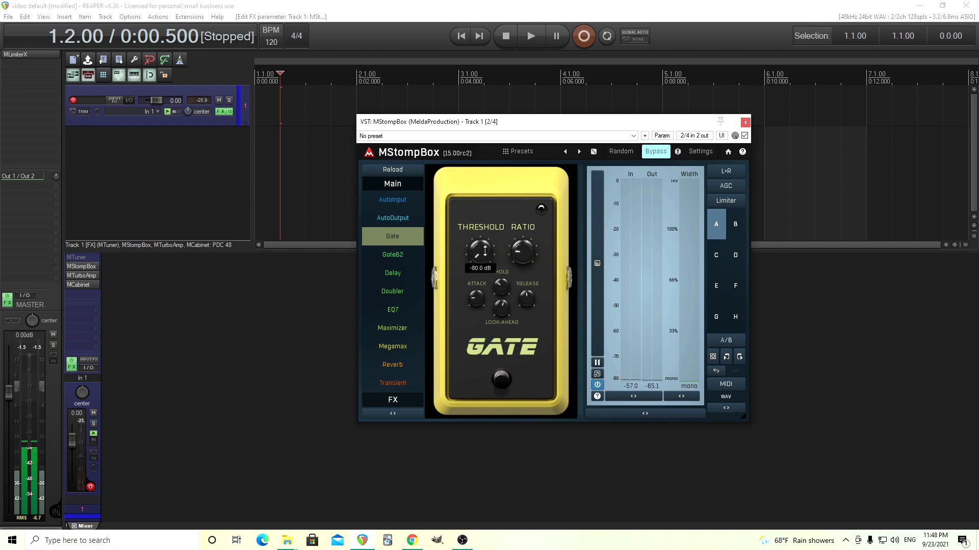
{"action": "left_click", "coordinate": [504, 382]}
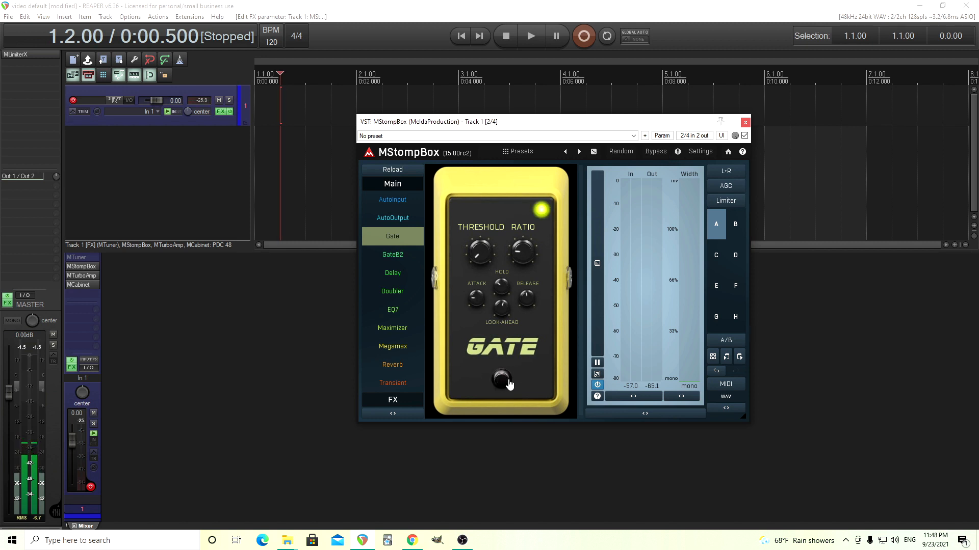
{"action": "left_click_drag", "start_coordinate": [482, 244], "coordinate": [482, 236]}
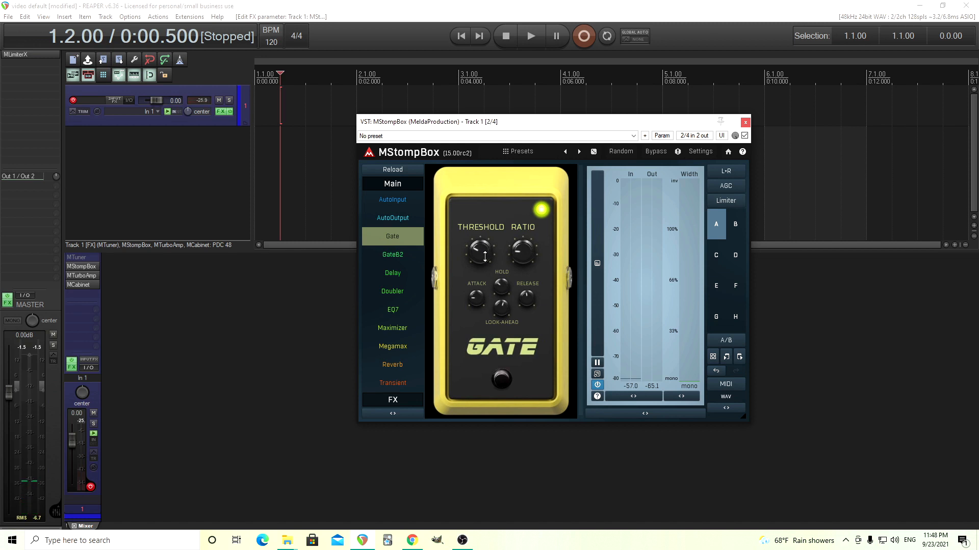
{"action": "left_click_drag", "start_coordinate": [484, 257], "coordinate": [525, 258]}
Step: Load the GateB2 pedal and adjust its Threshold, then turn its Treble Speed down
{"action": "left_click", "coordinate": [406, 261]}
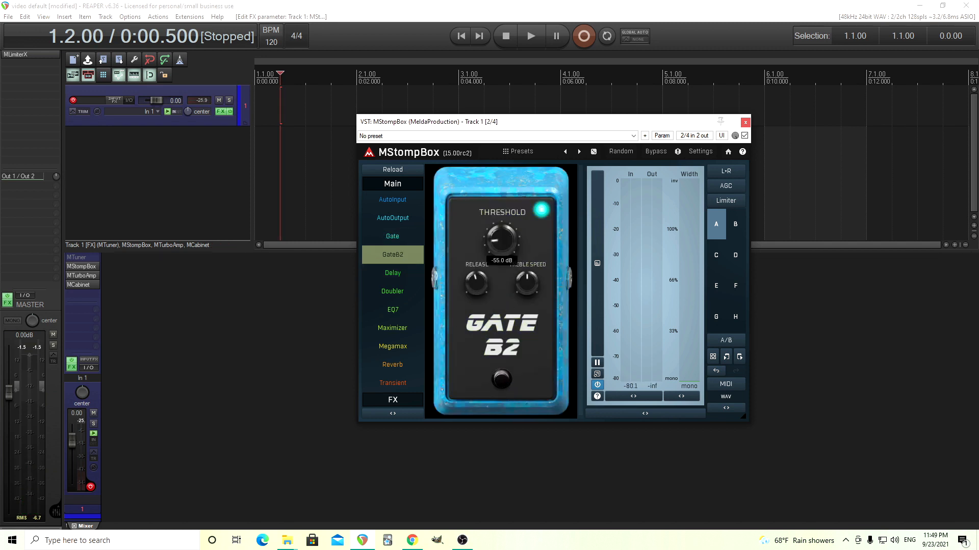
{"action": "left_click_drag", "start_coordinate": [509, 237], "coordinate": [509, 239]}
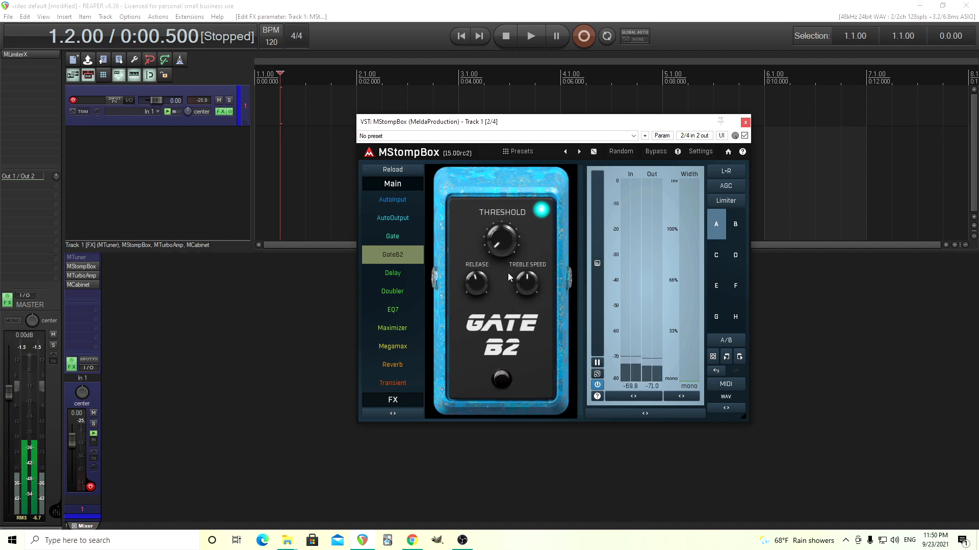
{"action": "left_click_drag", "start_coordinate": [502, 251], "coordinate": [502, 242]}
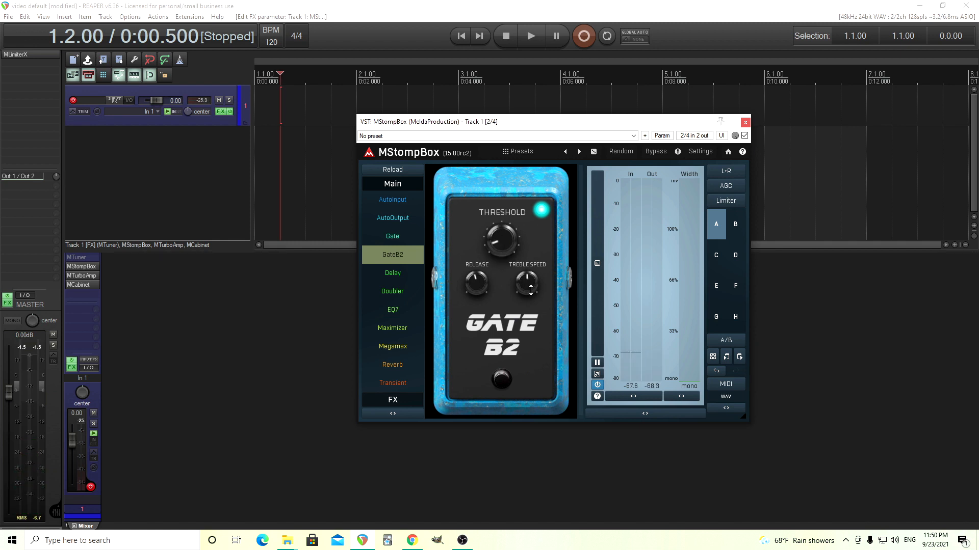
{"action": "left_click_drag", "start_coordinate": [526, 282], "coordinate": [526, 266]}
{"action": "left_click_drag", "start_coordinate": [525, 280], "coordinate": [525, 301]}
{"action": "left_click", "coordinate": [421, 243]}
{"action": "left_click", "coordinate": [405, 254]}
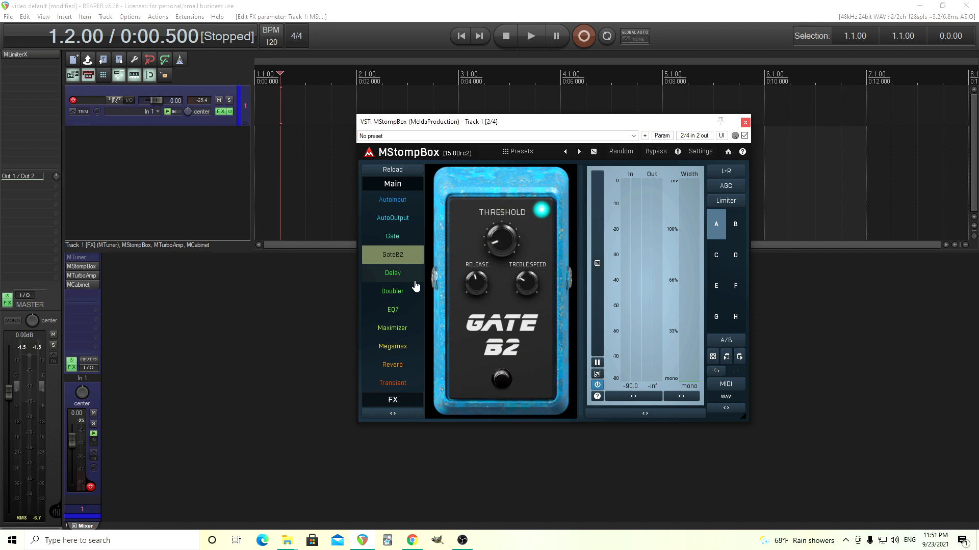
Step: Load the Delay pedal and switch track 1's MTurboAmp to slot A with the KC Special amp
{"action": "left_click", "coordinate": [415, 285]}
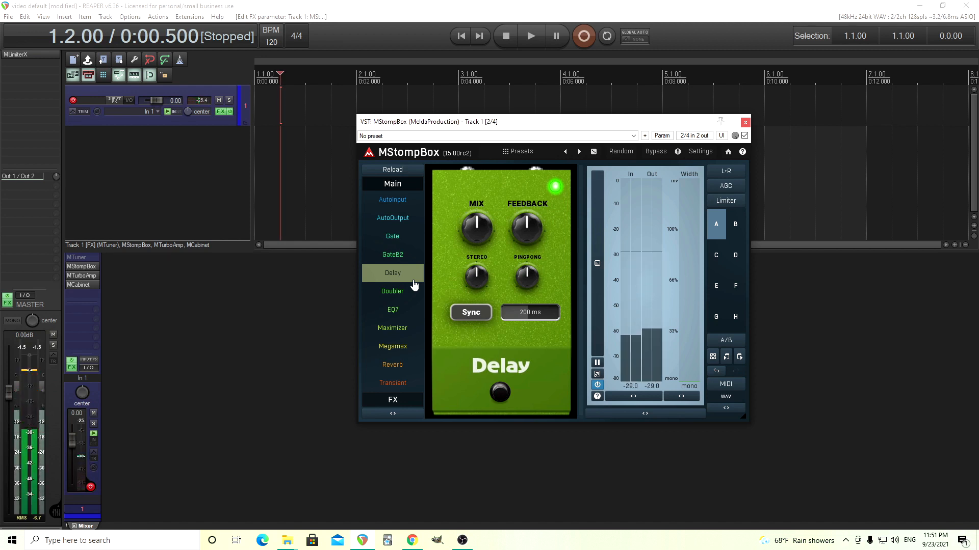
{"action": "left_click", "coordinate": [81, 276]}
{"action": "left_click", "coordinate": [746, 333]}
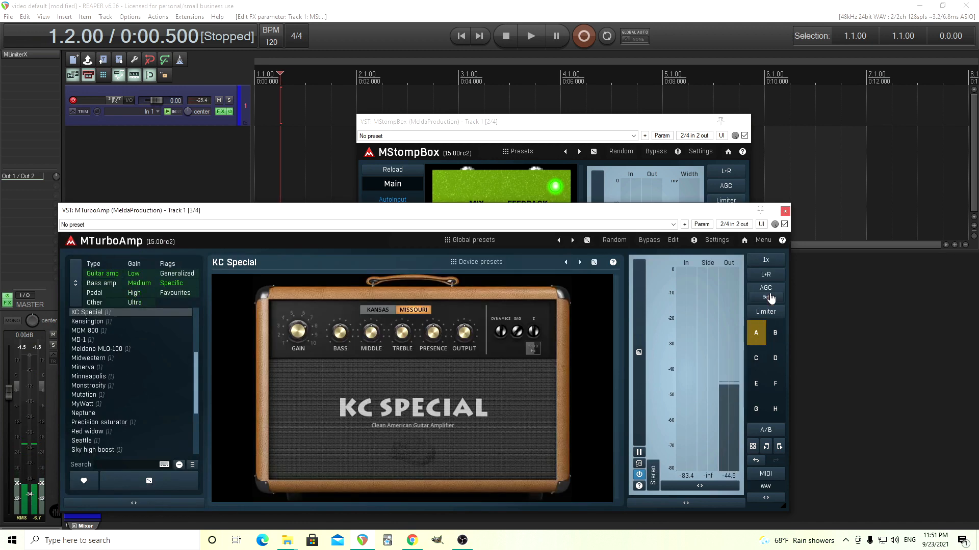
{"action": "left_click", "coordinate": [785, 211]}
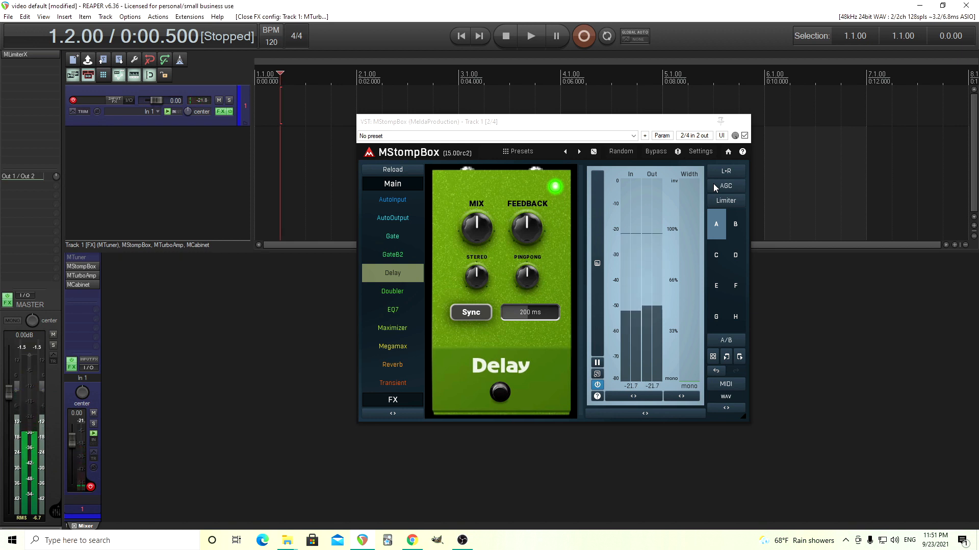
Step: Try a Delay time of 578 ms, then enable tempo sync and test 1/4 T before settling on 1/4
{"action": "left_click_drag", "start_coordinate": [535, 314], "coordinate": [535, 306]}
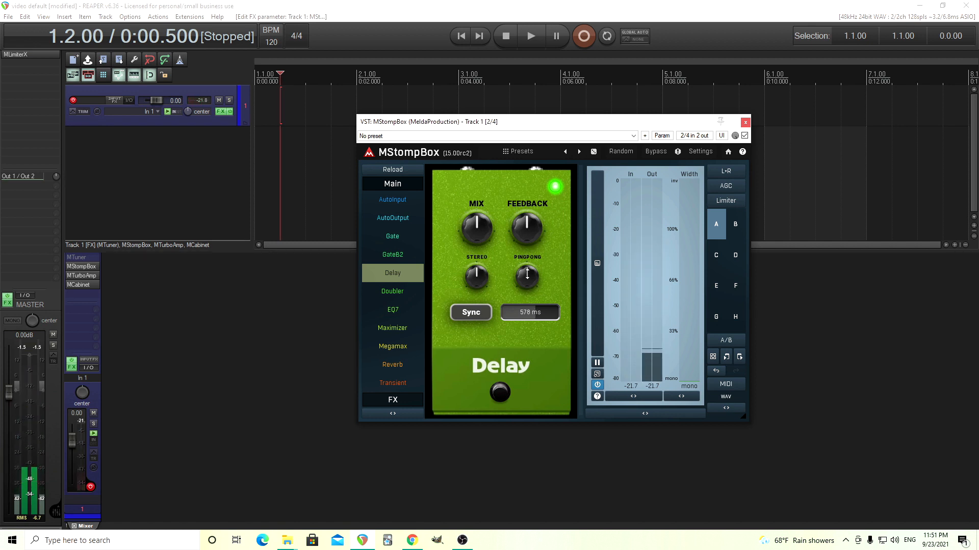
{"action": "left_click", "coordinate": [478, 315]}
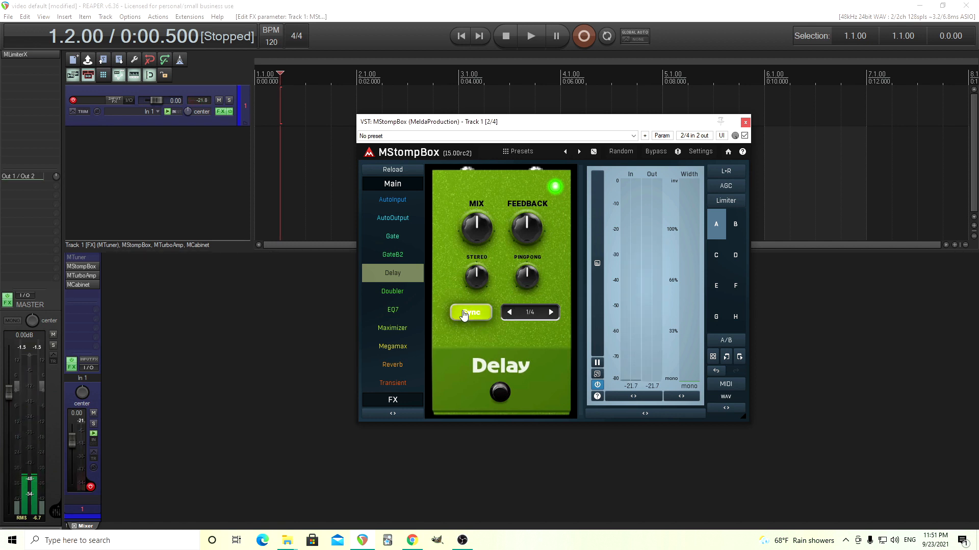
{"action": "left_click", "coordinate": [531, 313]}
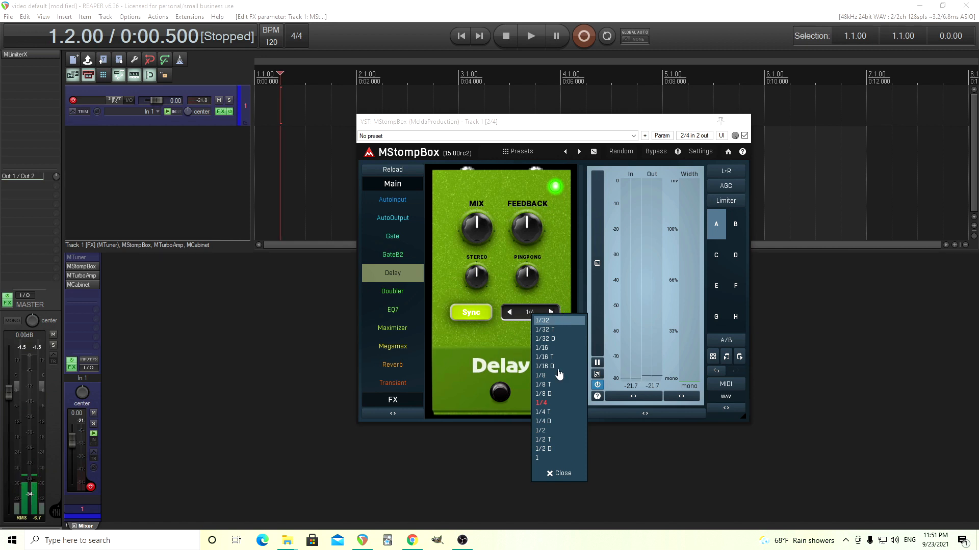
{"action": "left_click", "coordinate": [555, 412]}
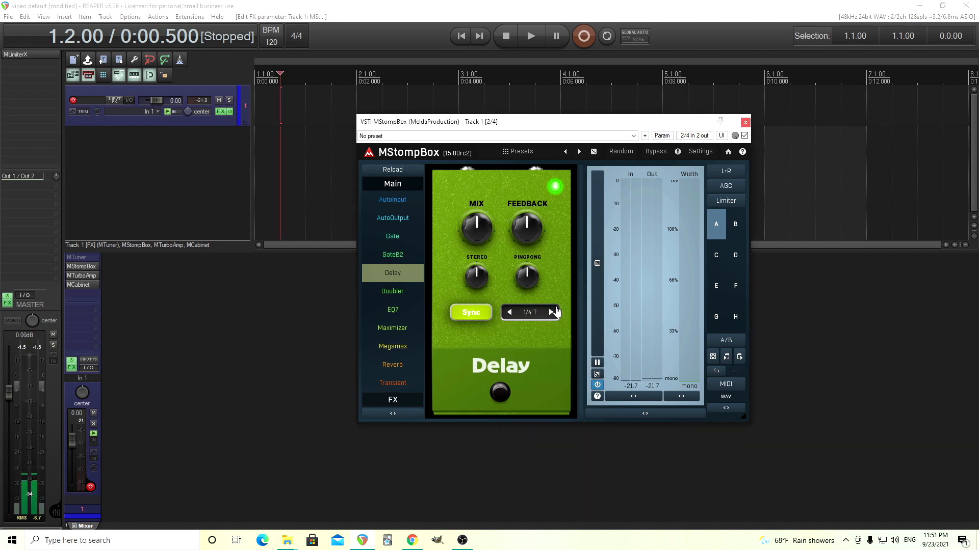
{"action": "left_click", "coordinate": [509, 314]}
Step: Try the Delay's Feedback at high and minimum settings, then reset it to its default
{"action": "left_click_drag", "start_coordinate": [530, 228], "coordinate": [530, 206]}
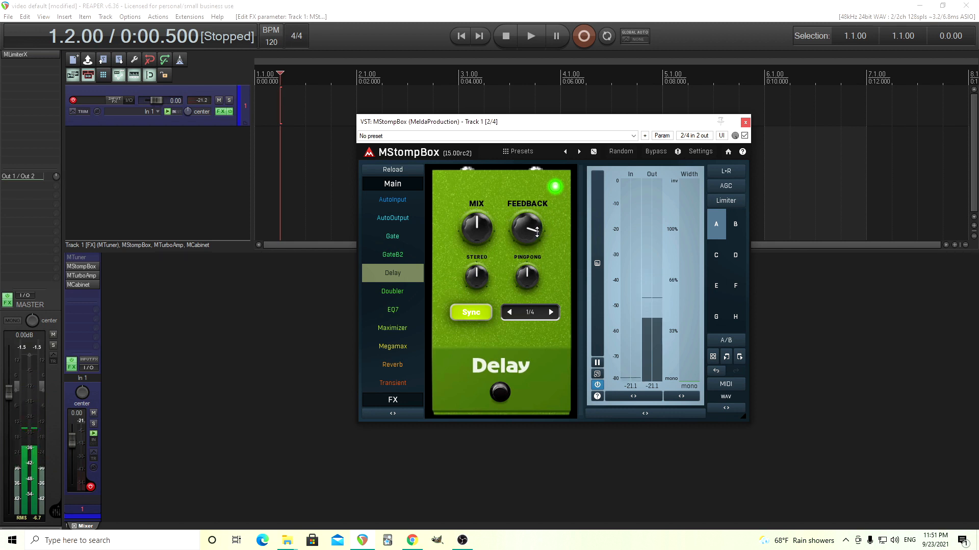
{"action": "left_click_drag", "start_coordinate": [547, 231], "coordinate": [551, 306]}
{"action": "mouse_move", "coordinate": [532, 220]}
{"action": "left_mouse_down"}
{"action": "mouse_move", "coordinate": [532, 239]}
{"action": "mouse_move", "coordinate": [533, 220]}
{"action": "left_mouse_up"}
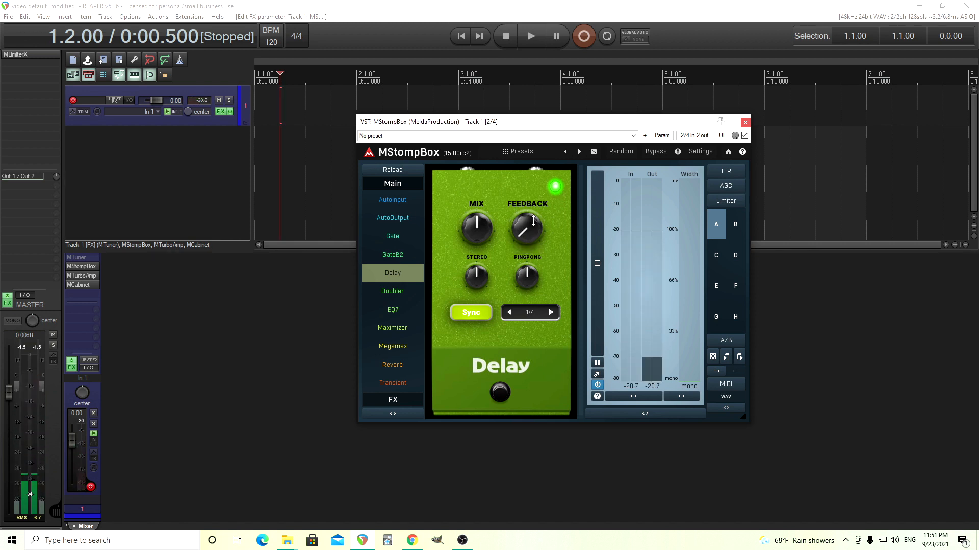
{"action": "double_click", "coordinate": [533, 220]}
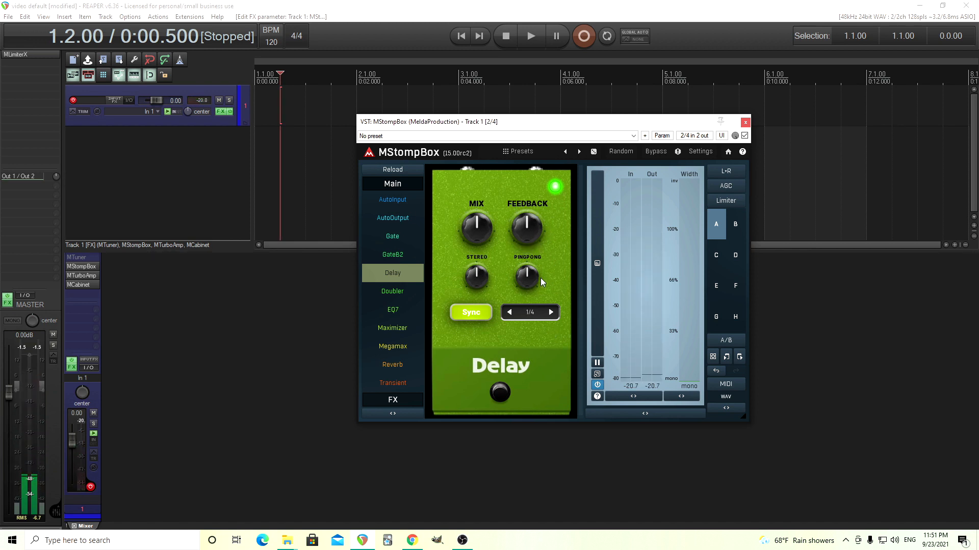
Step: Try the Delay's Pingpong at both extremes, then return it to the centre
{"action": "left_click_drag", "start_coordinate": [540, 278], "coordinate": [534, 284]}
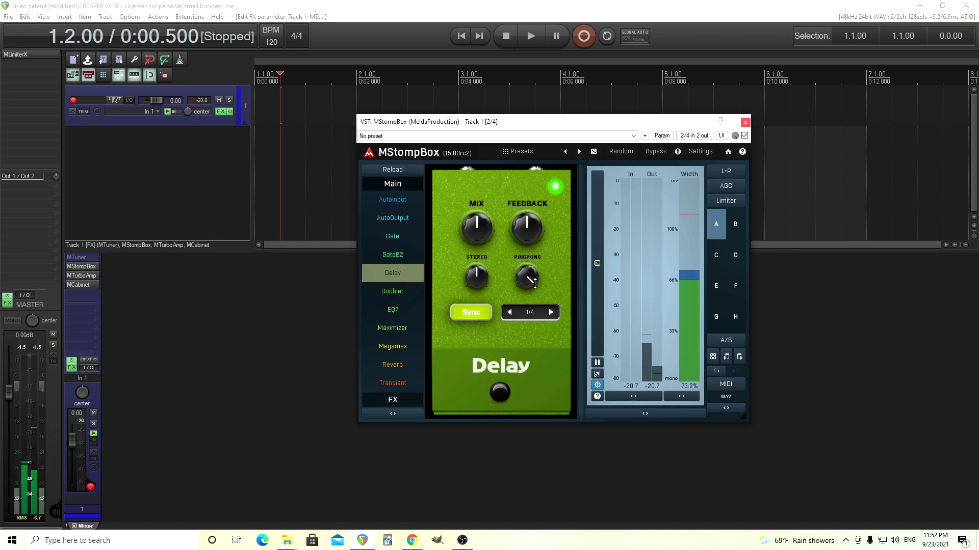
{"action": "left_click_drag", "start_coordinate": [534, 284], "coordinate": [532, 272]}
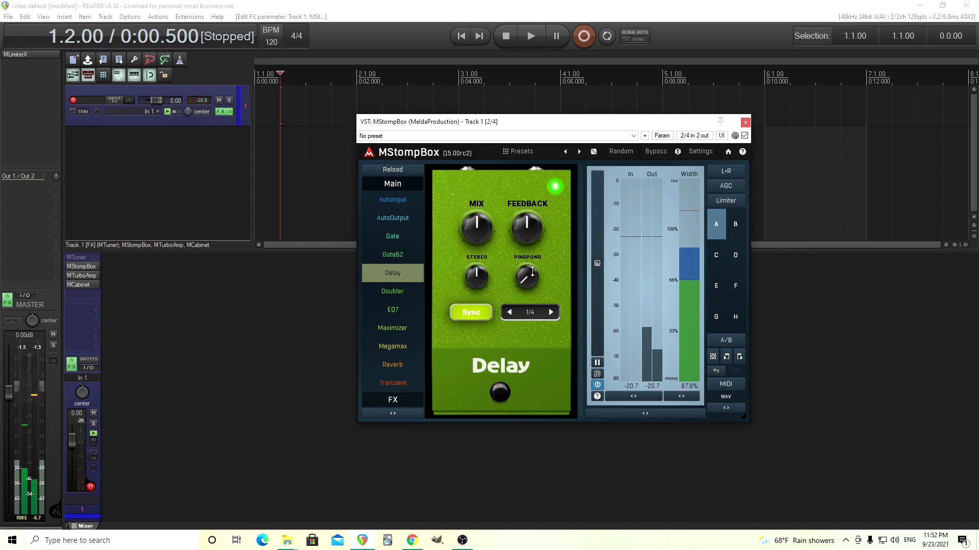
{"action": "mouse_move", "coordinate": [533, 273]}
{"action": "left_mouse_down"}
{"action": "mouse_move", "coordinate": [533, 249]}
{"action": "mouse_move", "coordinate": [532, 262]}
{"action": "left_mouse_up"}
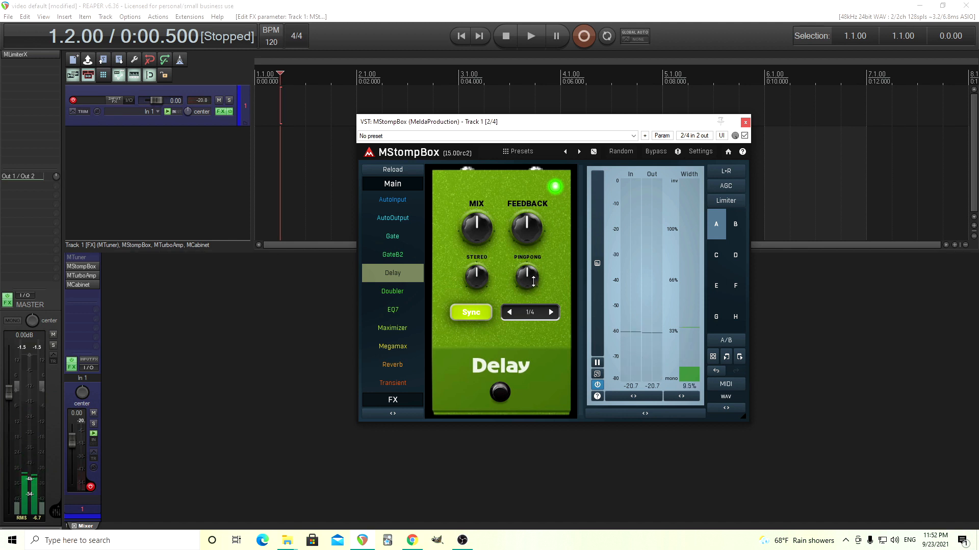
Step: Test the Delay's Stereo control and set it to -12 ms, with the synced note length at 1/32 D
{"action": "left_click", "coordinate": [477, 277]}
{"action": "left_click_drag", "start_coordinate": [477, 277], "coordinate": [477, 232]}
{"action": "mouse_move", "coordinate": [477, 279]}
{"action": "left_mouse_down"}
{"action": "mouse_move", "coordinate": [477, 294]}
{"action": "mouse_move", "coordinate": [478, 279]}
{"action": "left_mouse_up"}
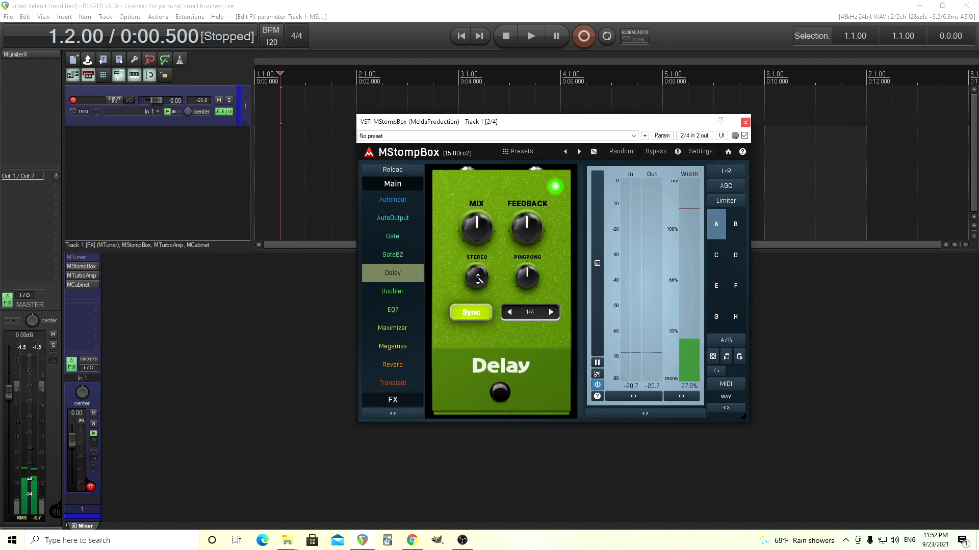
{"action": "left_click_drag", "start_coordinate": [477, 278], "coordinate": [555, 322]}
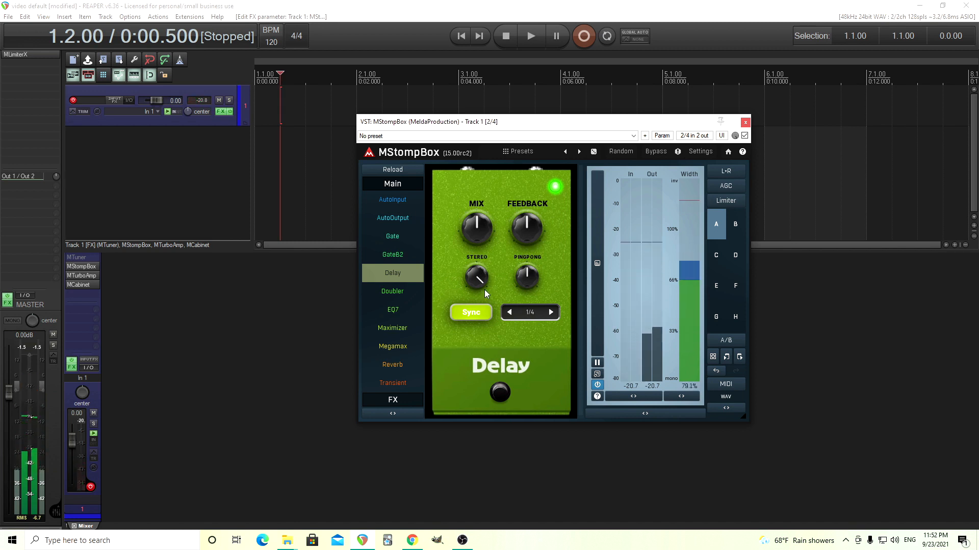
{"action": "mouse_move", "coordinate": [479, 282]}
{"action": "left_mouse_down"}
{"action": "mouse_move", "coordinate": [480, 272]}
{"action": "mouse_move", "coordinate": [476, 294]}
{"action": "mouse_move", "coordinate": [476, 277]}
{"action": "left_mouse_up"}
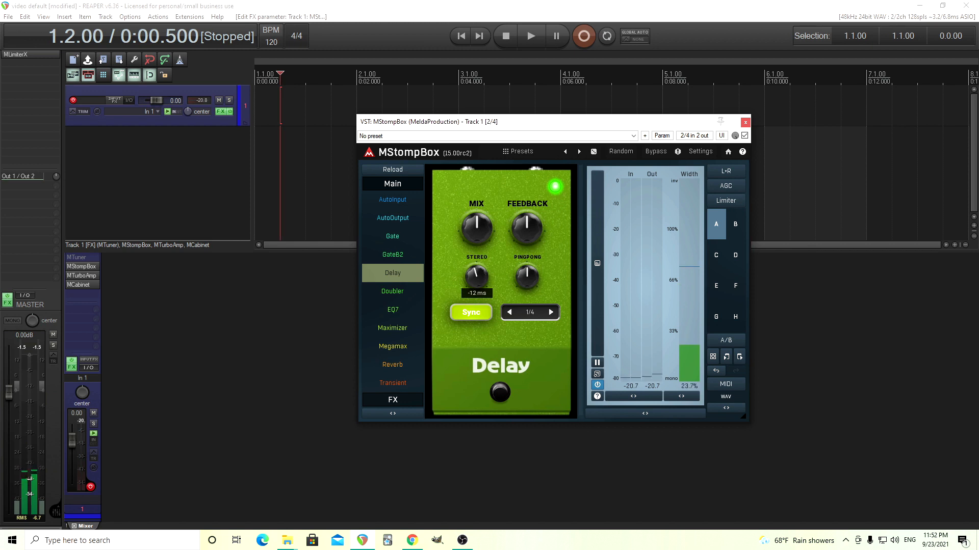
{"action": "left_click", "coordinate": [529, 313]}
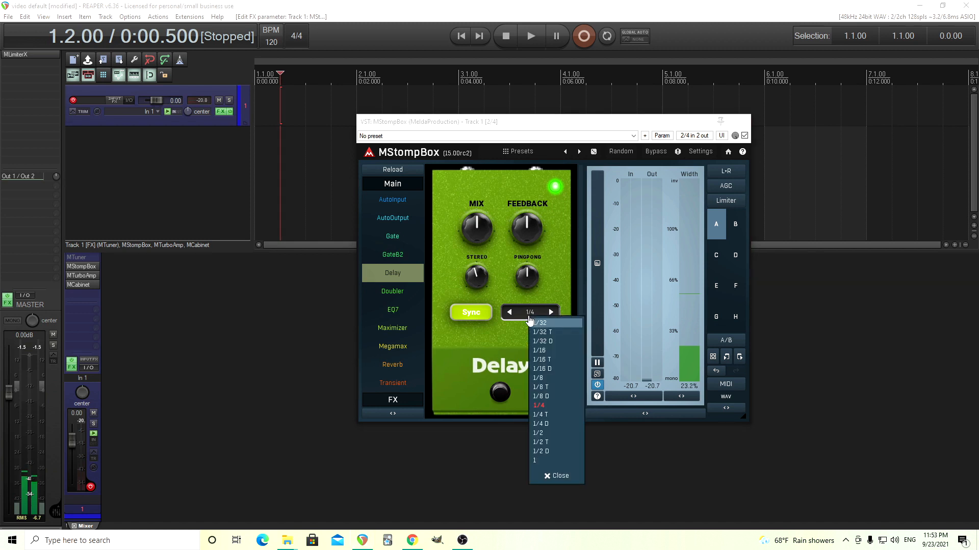
{"action": "left_click", "coordinate": [544, 341]}
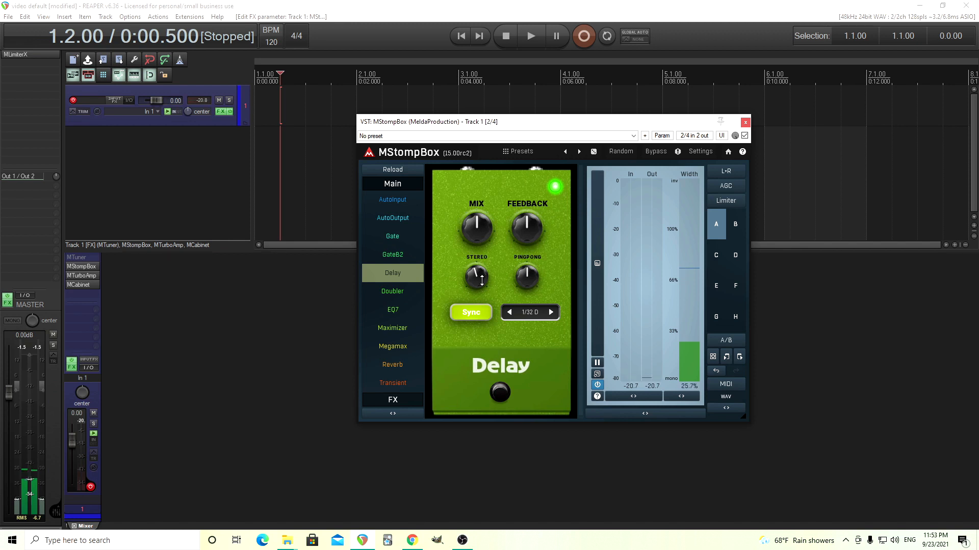
Step: Load the Doubler pedal and adjust its Dry/Wet, Detune and Delay controls to hear the widening
{"action": "left_click", "coordinate": [403, 294]}
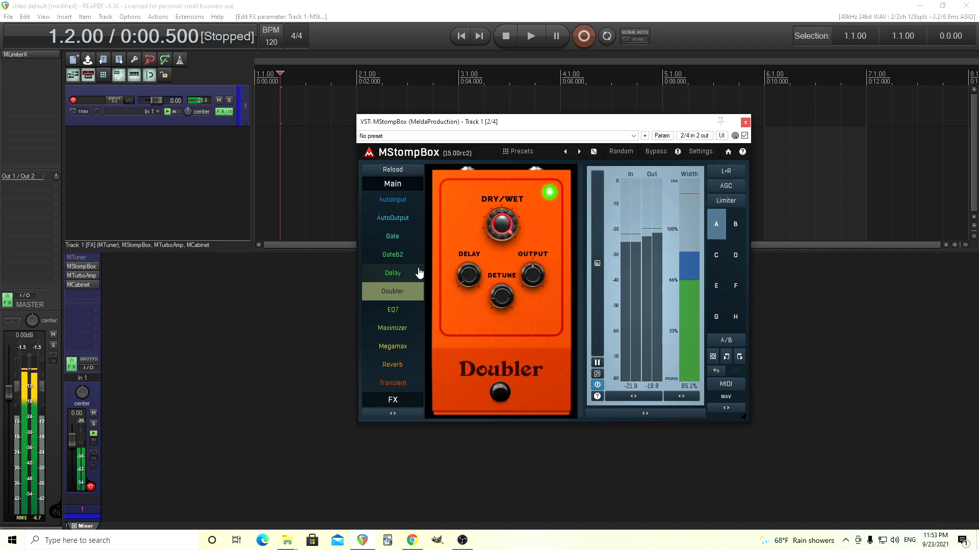
{"action": "mouse_move", "coordinate": [503, 226]}
{"action": "left_mouse_down"}
{"action": "mouse_move", "coordinate": [502, 267]}
{"action": "mouse_move", "coordinate": [500, 216]}
{"action": "left_mouse_up"}
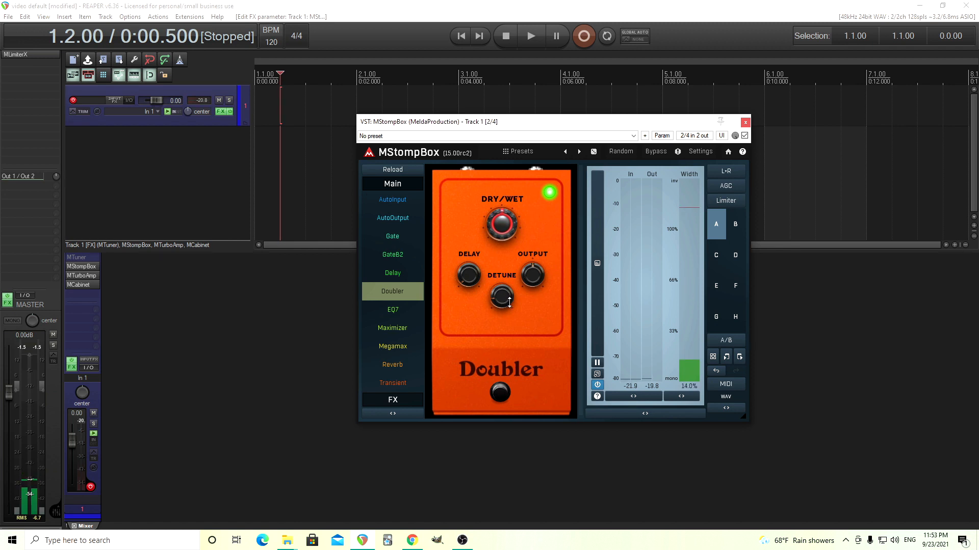
{"action": "left_click_drag", "start_coordinate": [509, 303], "coordinate": [485, 277]}
{"action": "left_click_drag", "start_coordinate": [504, 296], "coordinate": [503, 375]}
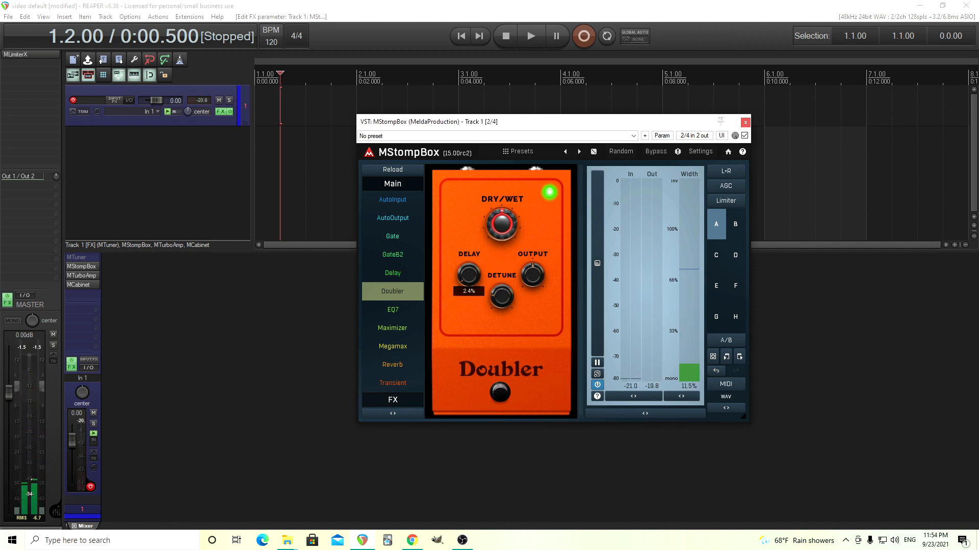
{"action": "left_click_drag", "start_coordinate": [479, 278], "coordinate": [480, 263]}
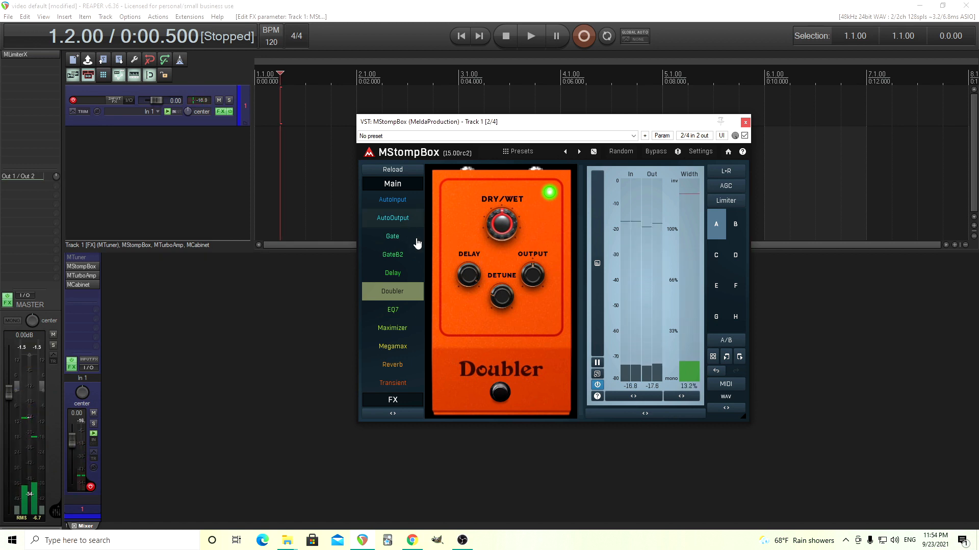
{"action": "left_click_drag", "start_coordinate": [468, 273], "coordinate": [468, 333]}
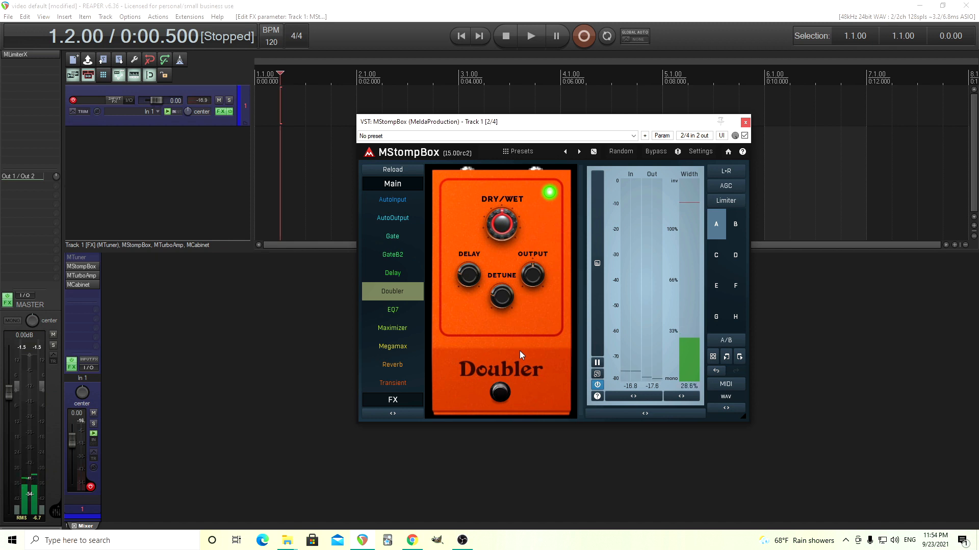
Step: Load the EQ7 pedal, boost the low and high bands while cutting the mids, and compare the curve with bypass
{"action": "left_click", "coordinate": [393, 309]}
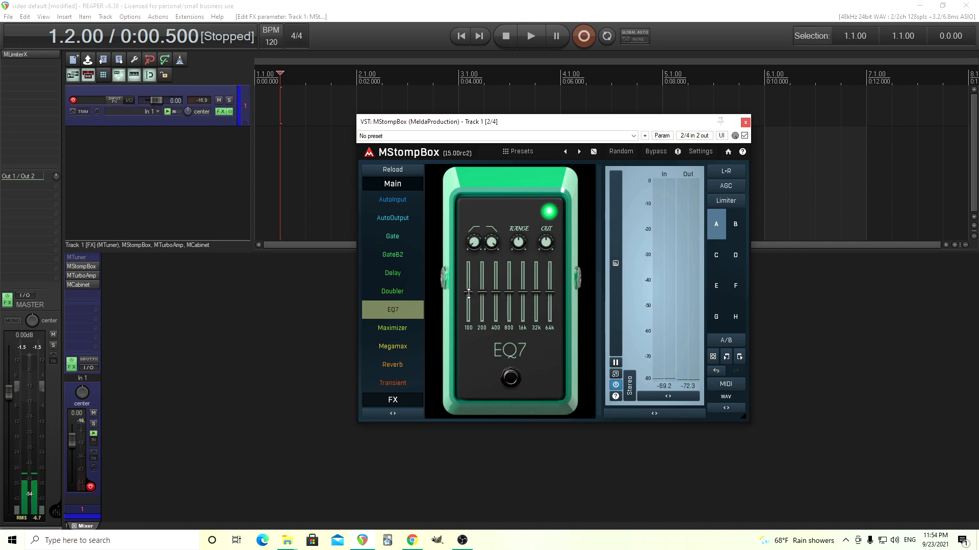
{"action": "mouse_move", "coordinate": [469, 294]}
{"action": "left_mouse_down"}
{"action": "mouse_move", "coordinate": [469, 281]}
{"action": "mouse_move", "coordinate": [508, 307]}
{"action": "mouse_move", "coordinate": [549, 282]}
{"action": "left_mouse_up"}
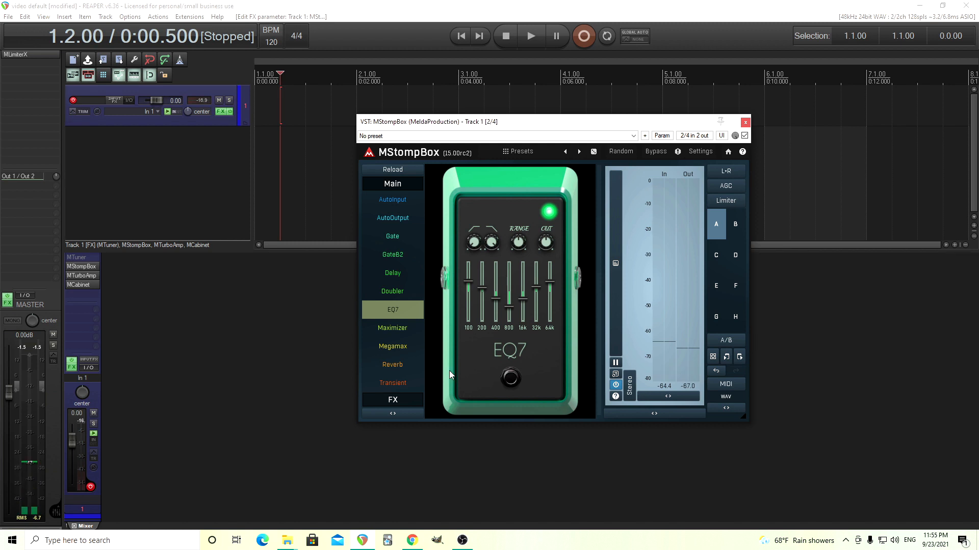
{"action": "left_click", "coordinate": [507, 382]}
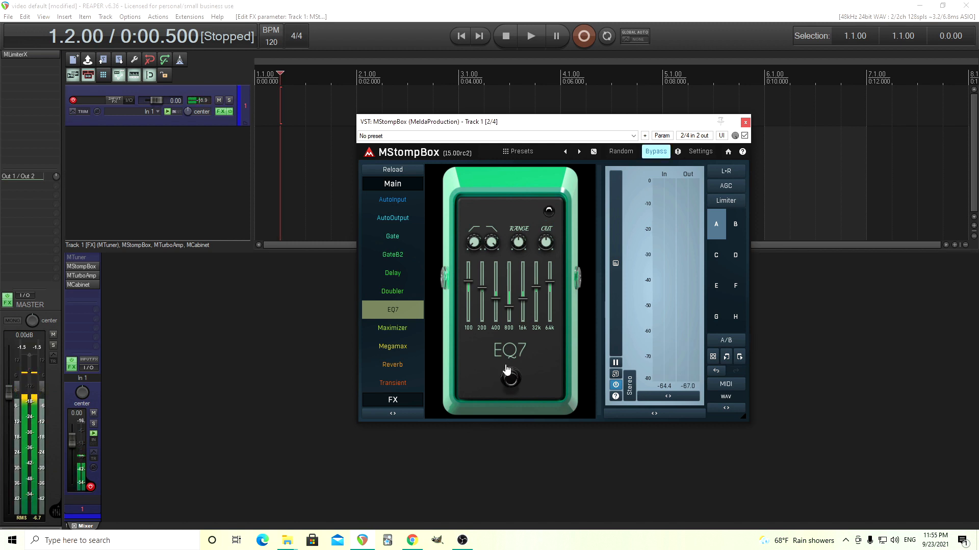
{"action": "left_click", "coordinate": [510, 380]}
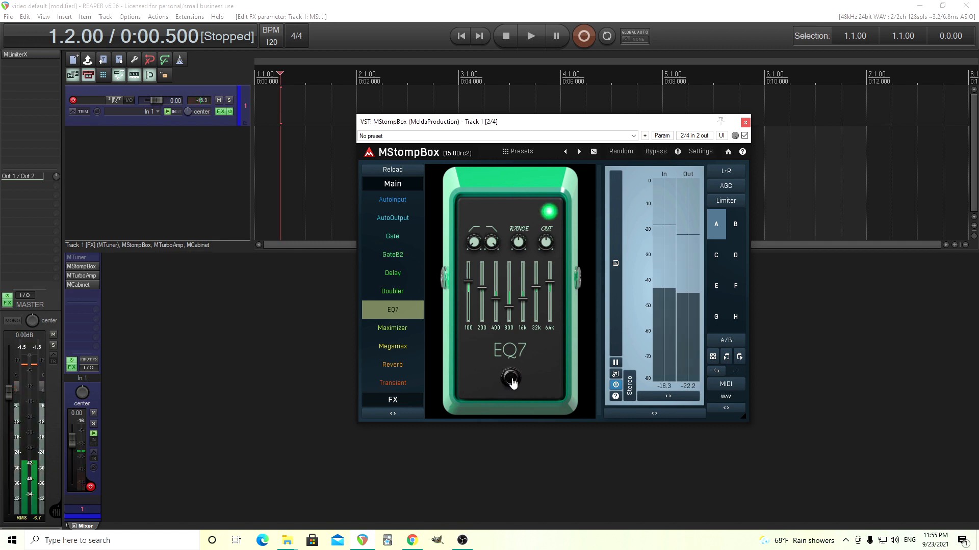
Step: Adjust the EQ7's Range to hear how it scales the band curve
{"action": "left_click", "coordinate": [523, 240]}
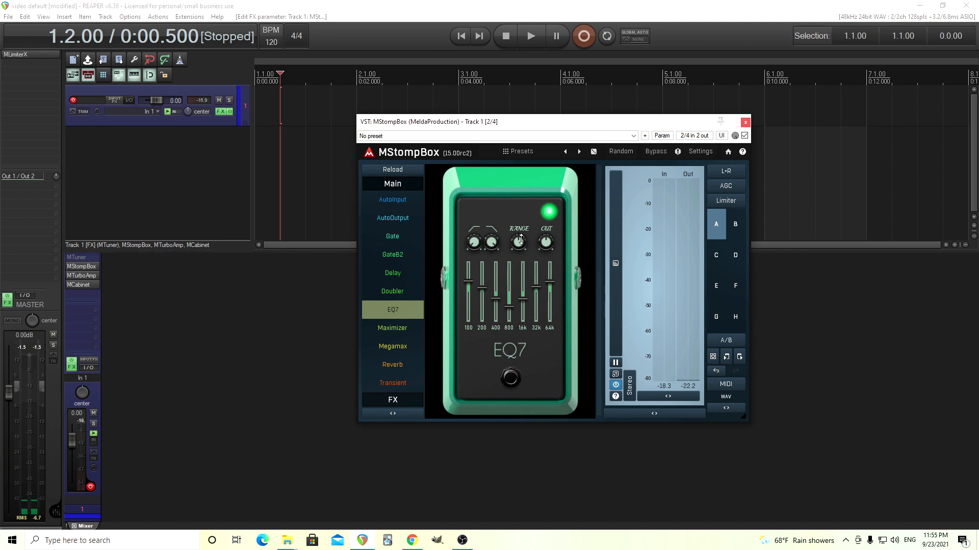
{"action": "left_click_drag", "start_coordinate": [520, 239], "coordinate": [520, 247]}
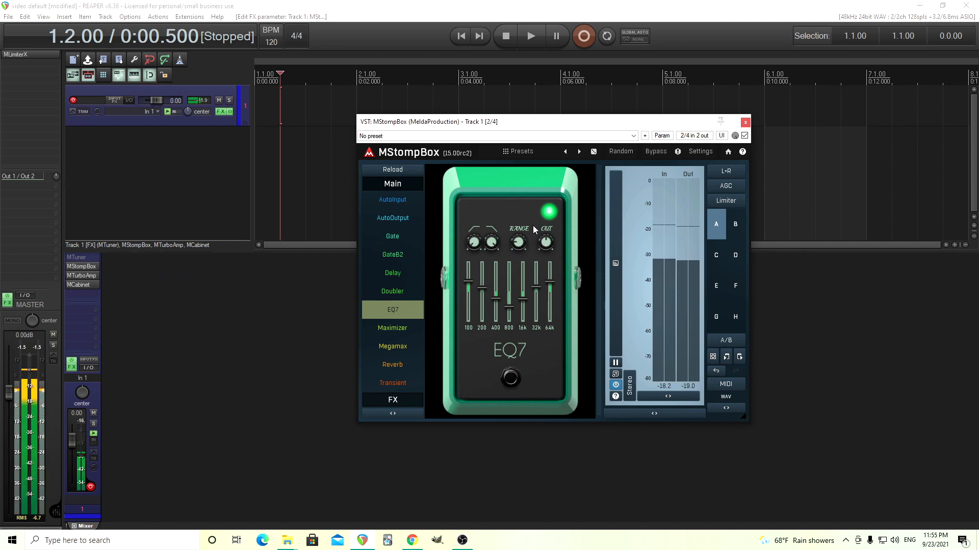
{"action": "mouse_move", "coordinate": [518, 242]}
{"action": "left_mouse_down"}
{"action": "mouse_move", "coordinate": [517, 229]}
{"action": "mouse_move", "coordinate": [518, 241]}
{"action": "left_mouse_up"}
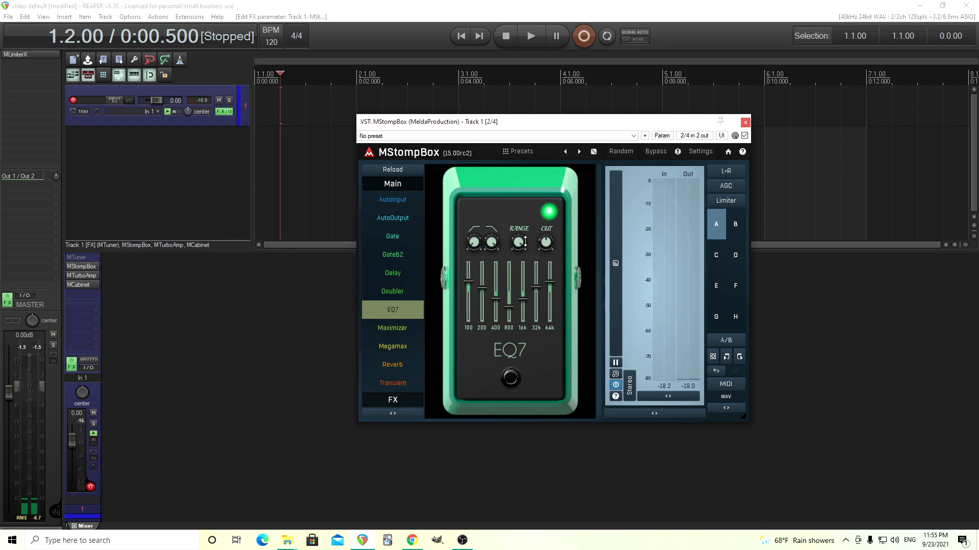
Step: Reset all seven EQ7 bands to their defaults and try the two filter knobs beside Range
{"action": "double_click", "coordinate": [470, 286]}
{"action": "double_click", "coordinate": [483, 291]}
{"action": "double_click", "coordinate": [496, 295]}
{"action": "double_click", "coordinate": [512, 295]}
{"action": "double_click", "coordinate": [523, 298]}
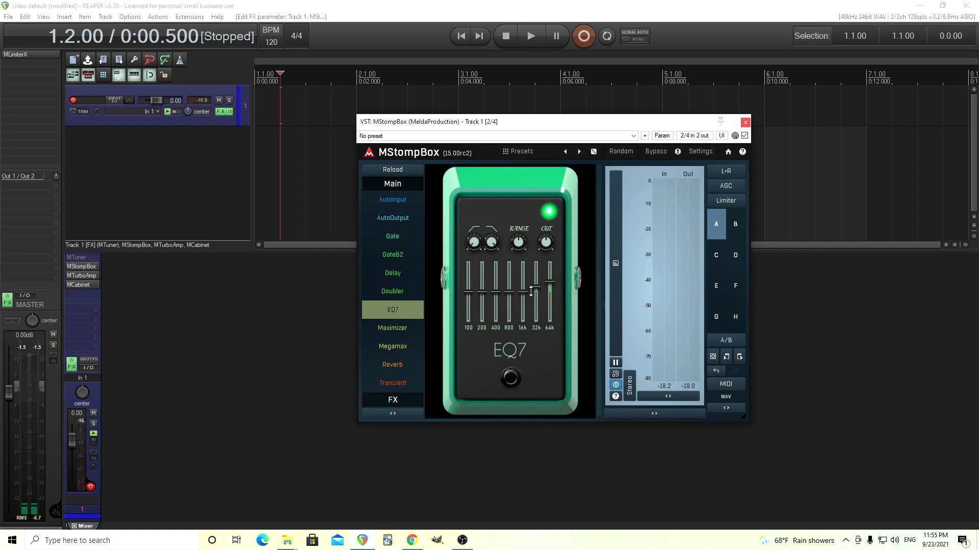
{"action": "double_click", "coordinate": [535, 287]}
{"action": "double_click", "coordinate": [550, 283]}
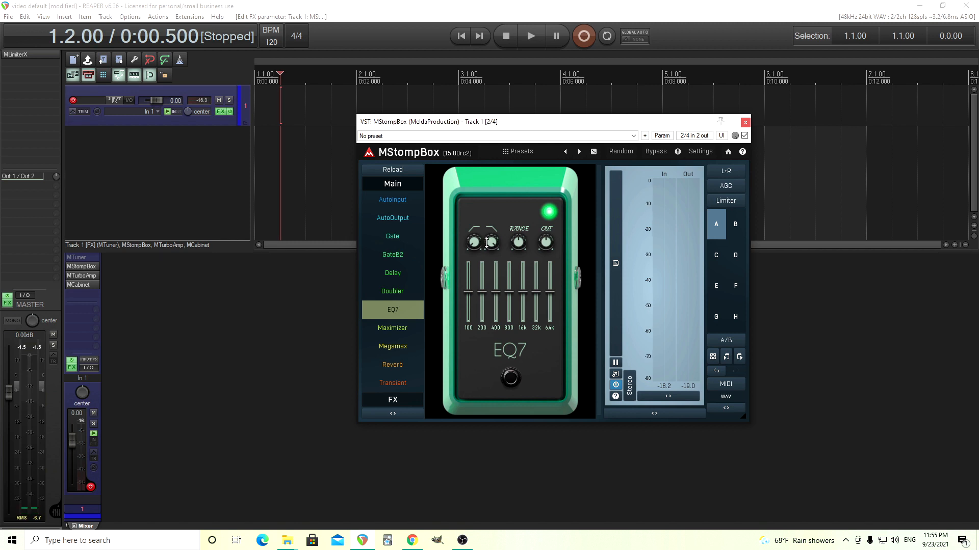
{"action": "left_click_drag", "start_coordinate": [478, 240], "coordinate": [494, 271]}
{"action": "left_click_drag", "start_coordinate": [474, 245], "coordinate": [474, 217]}
Step: Load the Maximizer pedal, raise Drive with a lowered Output, and compare the sound with bypass
{"action": "left_click", "coordinate": [412, 329]}
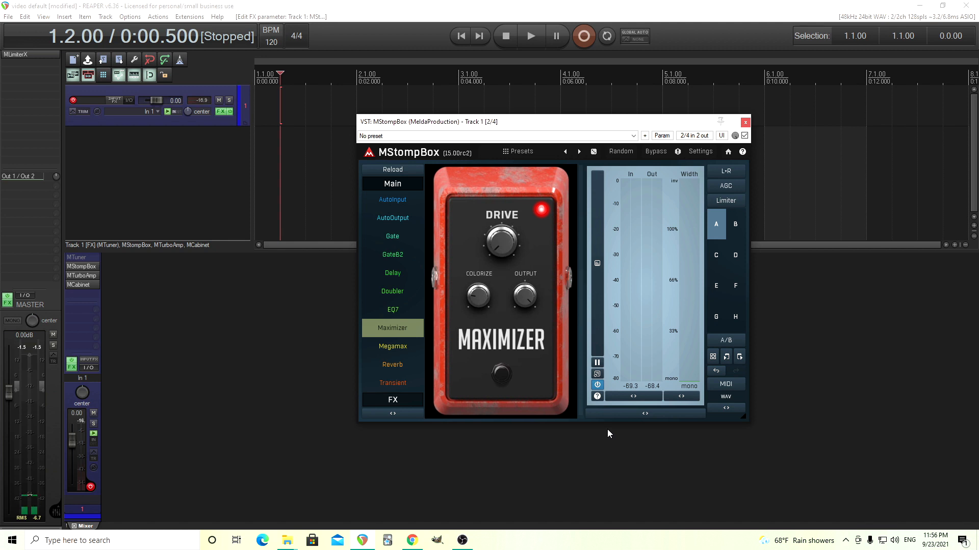
{"action": "left_click_drag", "start_coordinate": [530, 295], "coordinate": [530, 336]}
{"action": "left_click_drag", "start_coordinate": [505, 244], "coordinate": [505, 158]}
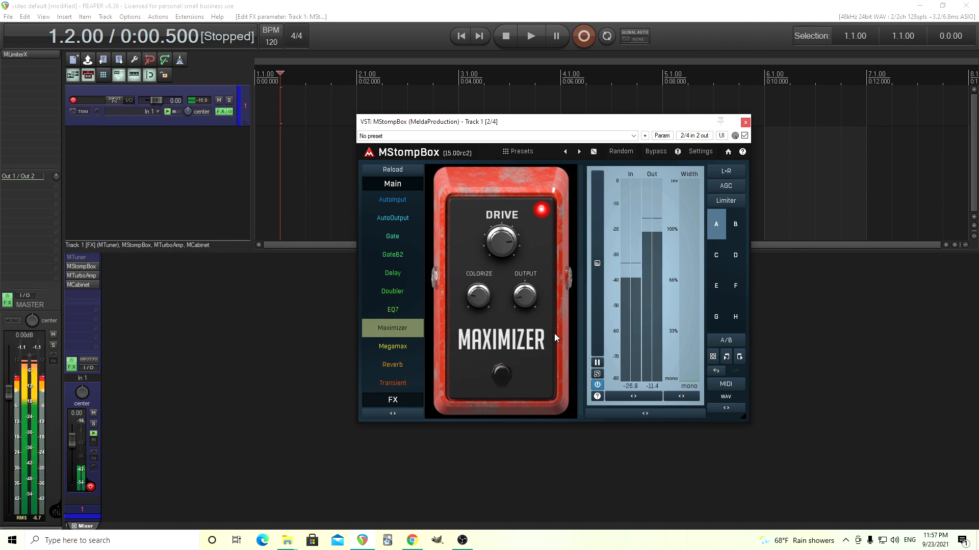
{"action": "left_click_drag", "start_coordinate": [525, 296], "coordinate": [525, 307]}
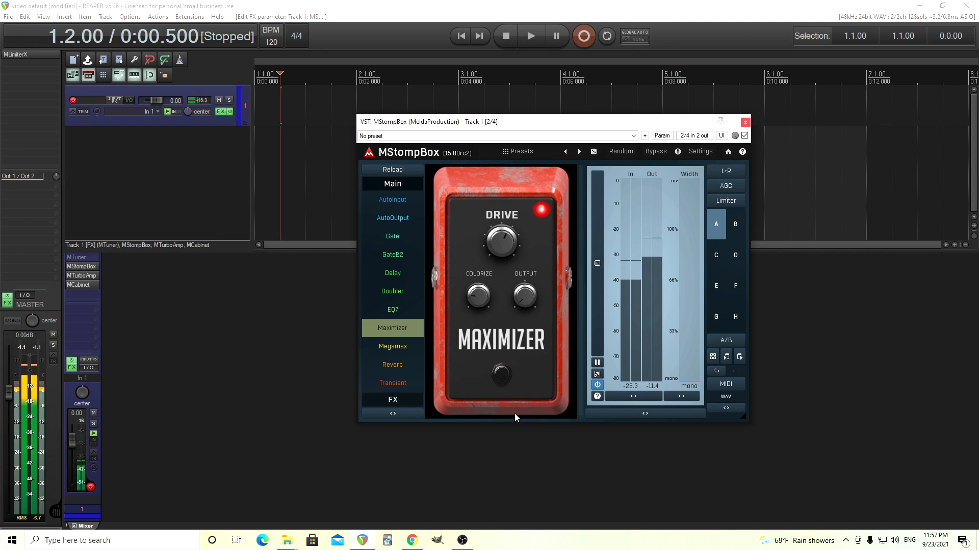
{"action": "left_click", "coordinate": [500, 375]}
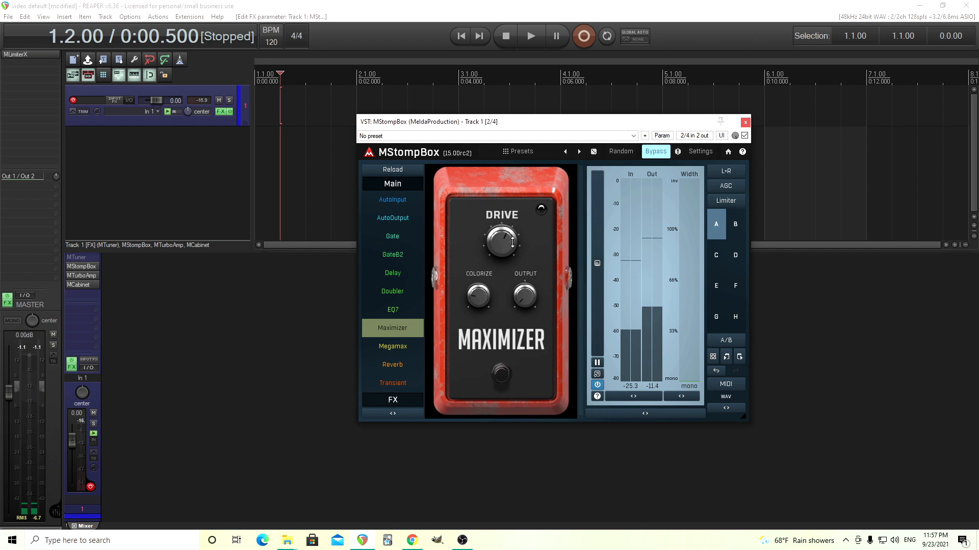
{"action": "left_click", "coordinate": [506, 376]}
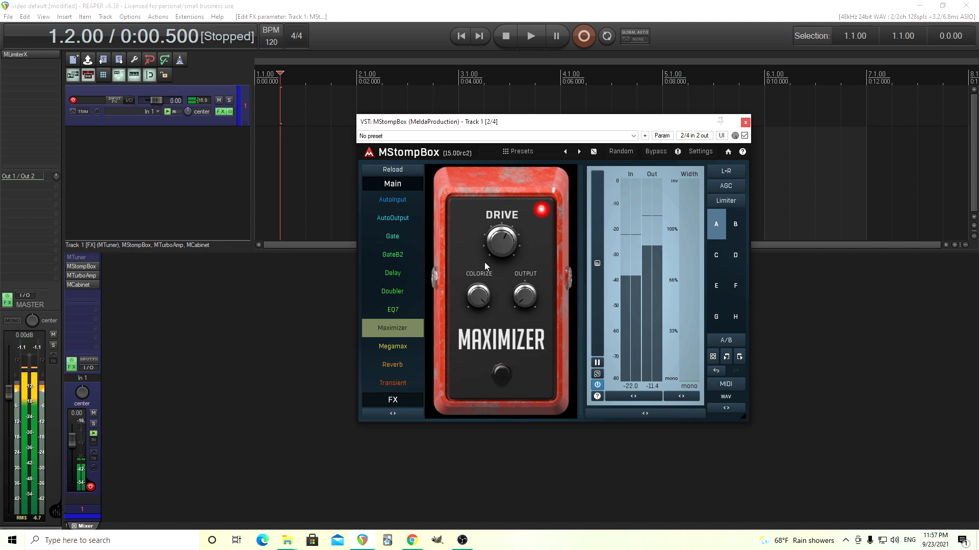
Step: Load the Megamax pedal and adjust its Output and Drive
{"action": "left_click", "coordinate": [404, 347]}
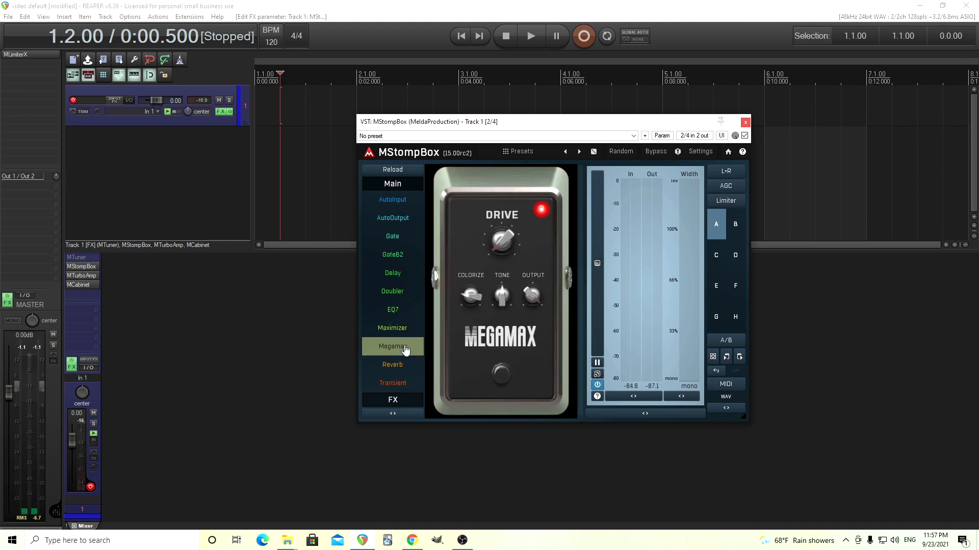
{"action": "left_click_drag", "start_coordinate": [537, 295], "coordinate": [537, 278]}
{"action": "left_click_drag", "start_coordinate": [501, 241], "coordinate": [501, 229]}
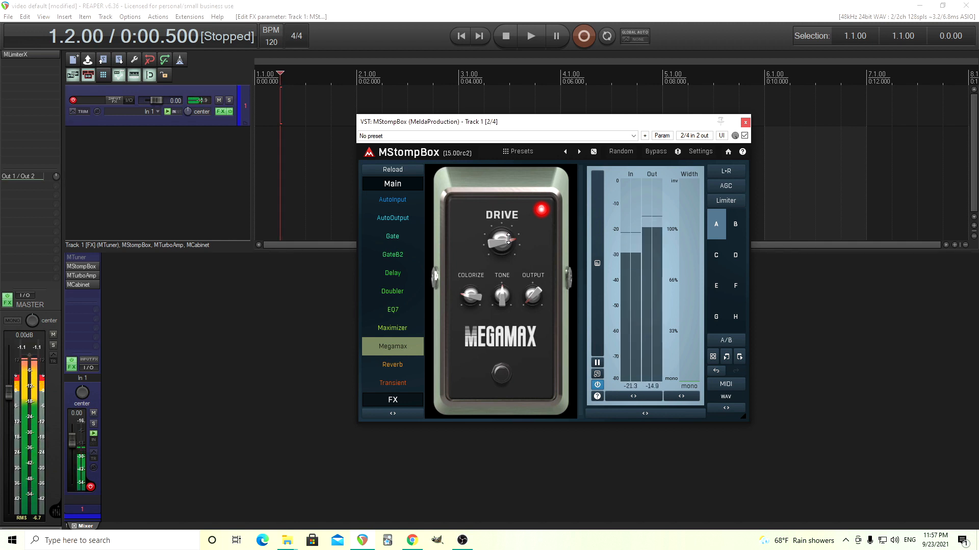
Step: Try the Megamax's Tone in both directions, reset it to its default, and raise Colorize
{"action": "mouse_move", "coordinate": [502, 296]}
{"action": "left_mouse_down"}
{"action": "mouse_move", "coordinate": [503, 326]}
{"action": "mouse_move", "coordinate": [505, 300]}
{"action": "left_mouse_up"}
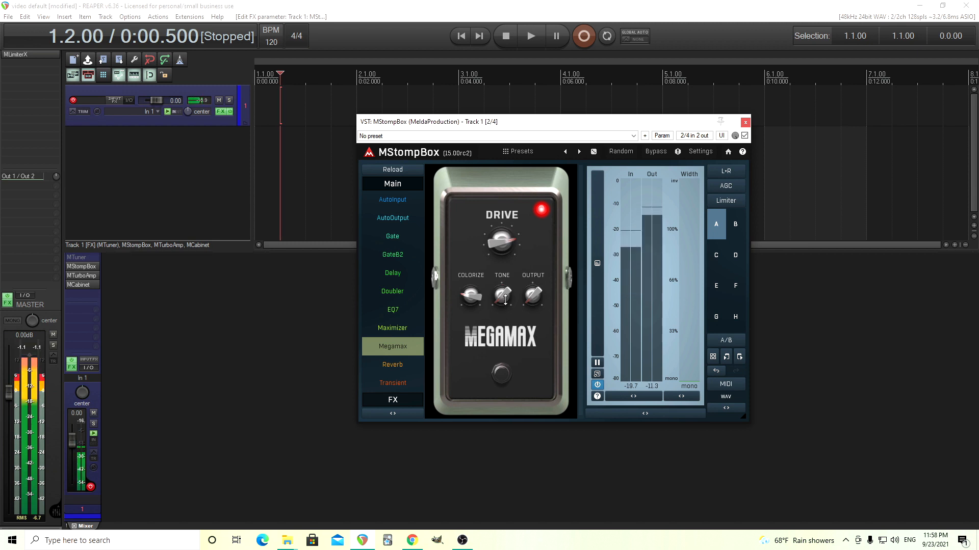
{"action": "left_click_drag", "start_coordinate": [502, 300], "coordinate": [502, 246]}
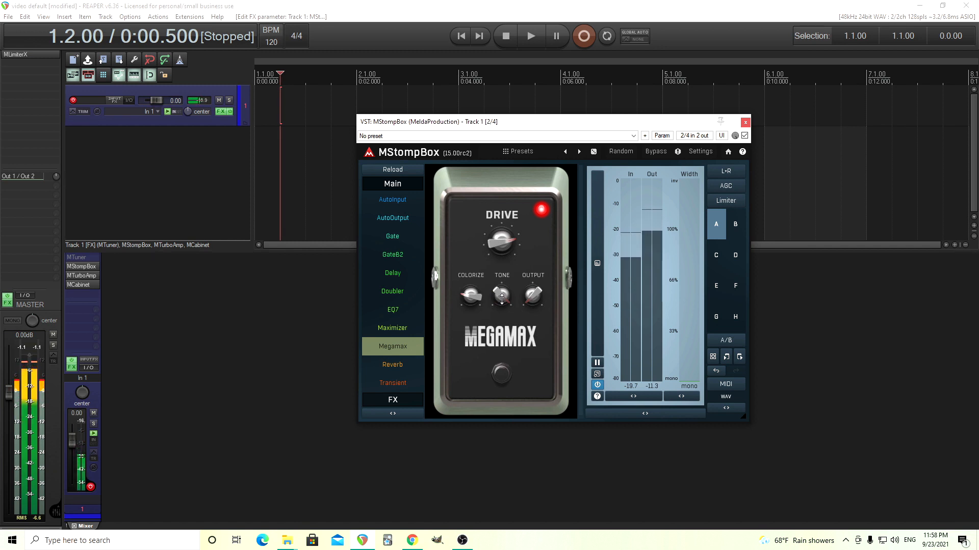
{"action": "double_click", "coordinate": [502, 299]}
{"action": "left_click_drag", "start_coordinate": [474, 294], "coordinate": [474, 247]}
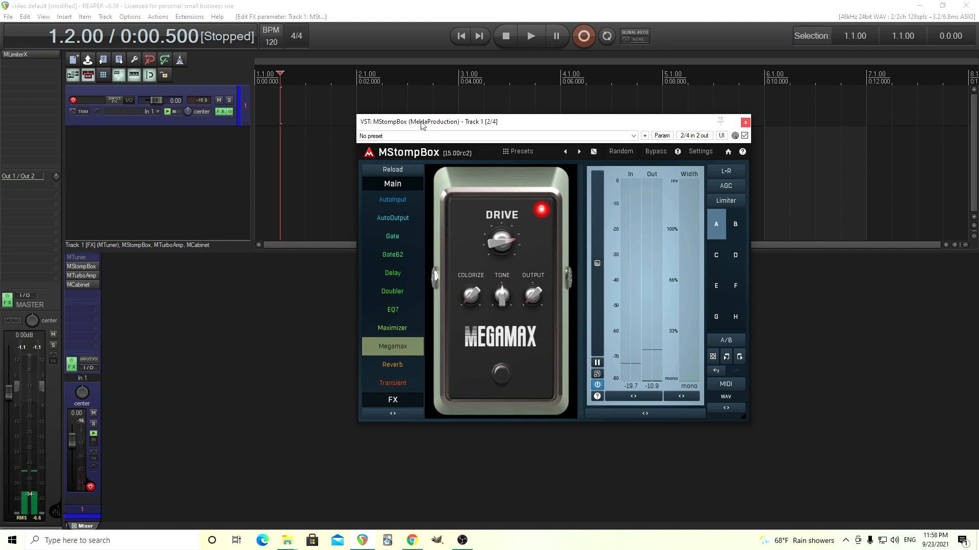
Step: Load the Transient pedal, raise Attack with a lowered Output, and compare the sound with bypass
{"action": "left_click", "coordinate": [402, 391]}
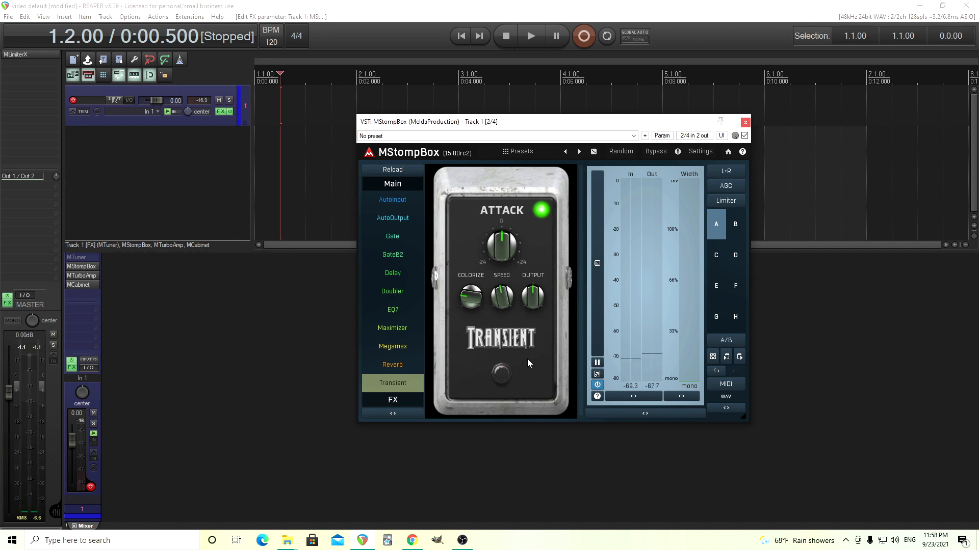
{"action": "mouse_move", "coordinate": [535, 297]}
{"action": "left_mouse_down"}
{"action": "mouse_move", "coordinate": [536, 306]}
{"action": "mouse_move", "coordinate": [536, 297]}
{"action": "left_mouse_up"}
{"action": "left_click_drag", "start_coordinate": [506, 250], "coordinate": [505, 227]}
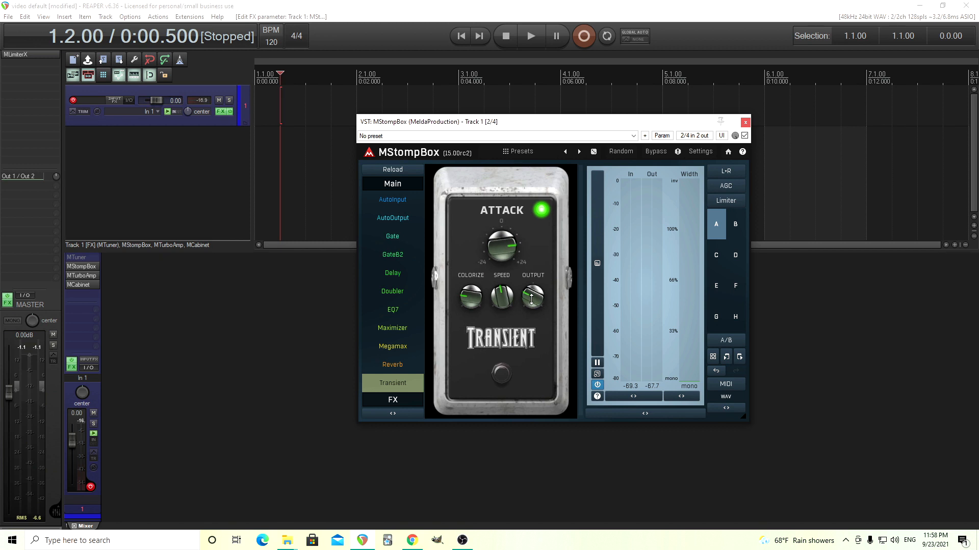
{"action": "left_click", "coordinate": [509, 378]}
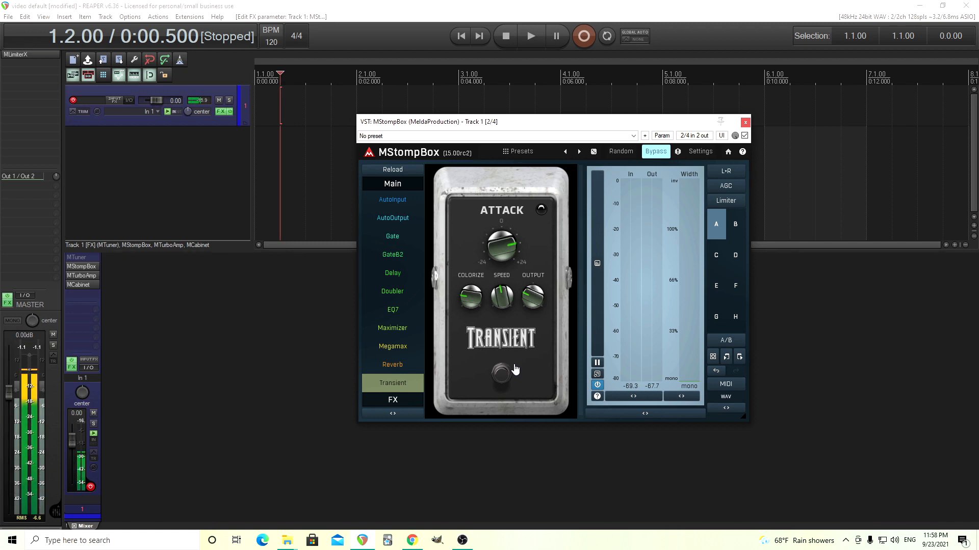
{"action": "left_click", "coordinate": [508, 376]}
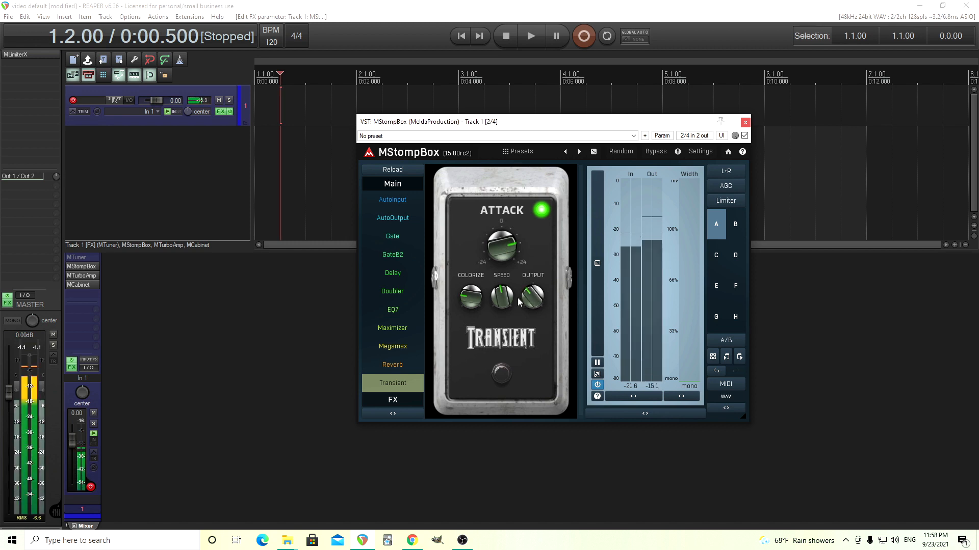
Step: Try the Transient with Attack at +23.04 dB and Output at -17.28 dB against bypass, then return both to the centre
{"action": "left_click", "coordinate": [502, 388]}
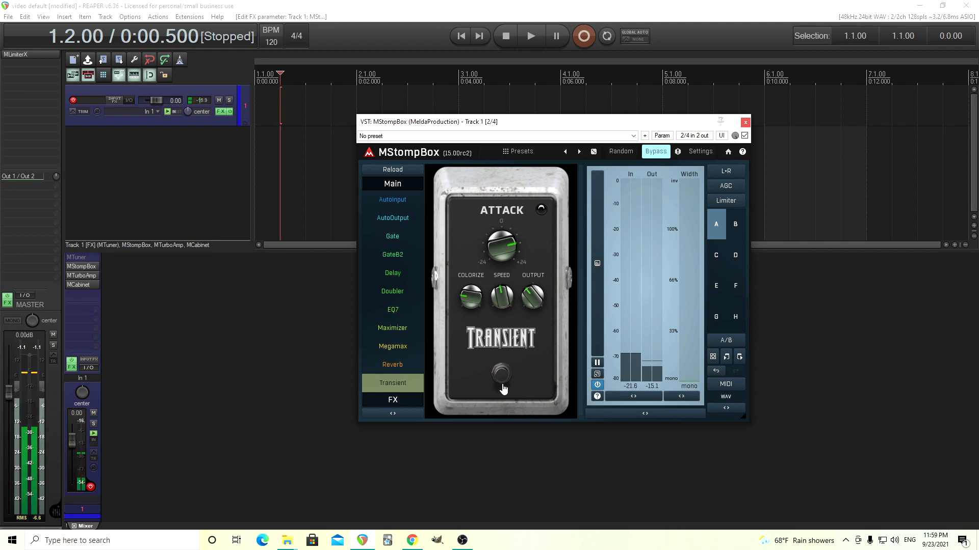
{"action": "mouse_move", "coordinate": [532, 296]}
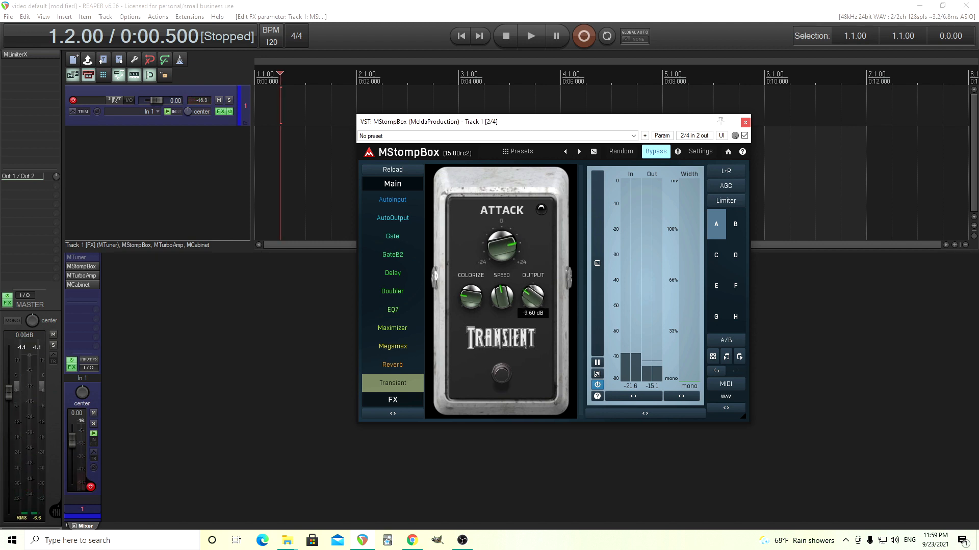
{"action": "left_click_drag", "start_coordinate": [532, 297], "coordinate": [532, 307]}
{"action": "left_click_drag", "start_coordinate": [503, 256], "coordinate": [497, 247]}
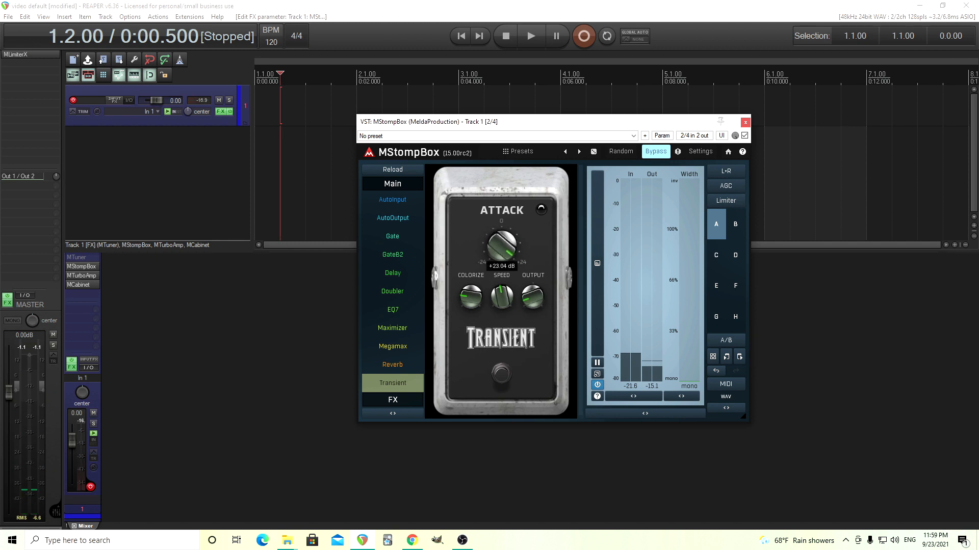
{"action": "left_click", "coordinate": [501, 375]}
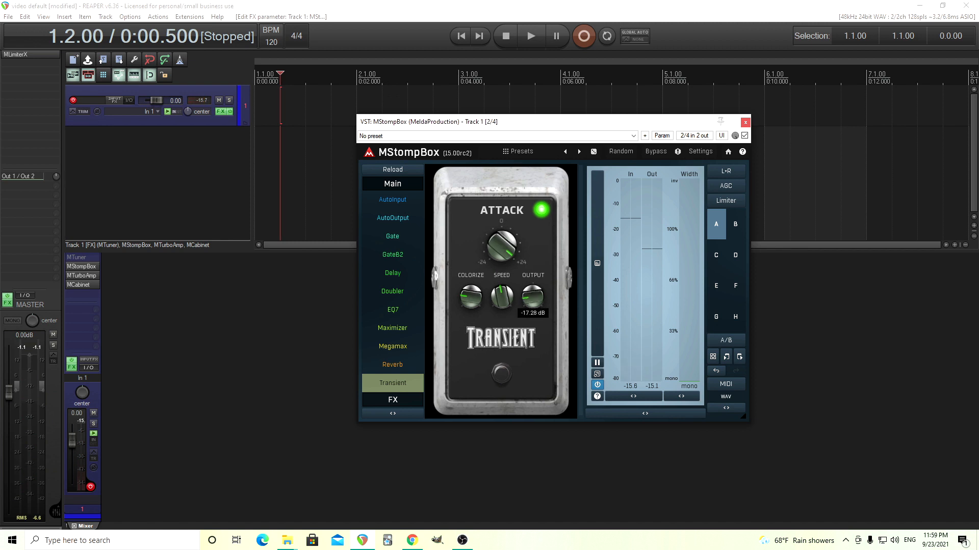
{"action": "left_click_drag", "start_coordinate": [532, 298], "coordinate": [523, 295]}
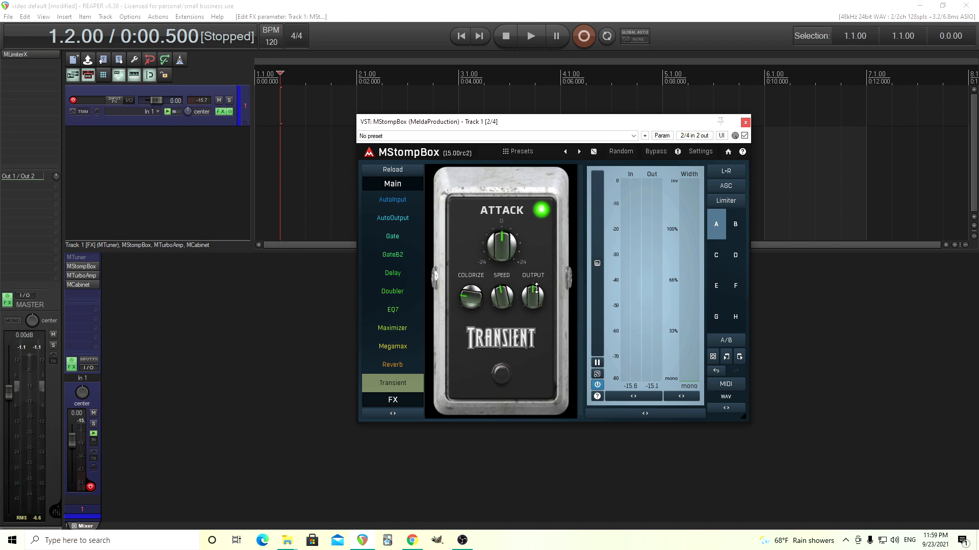
Step: Set the Transient's Attack negative, compare a raised Output with bypass, then return Output to the centre with the pedal enabled
{"action": "left_click_drag", "start_coordinate": [503, 251], "coordinate": [534, 276]}
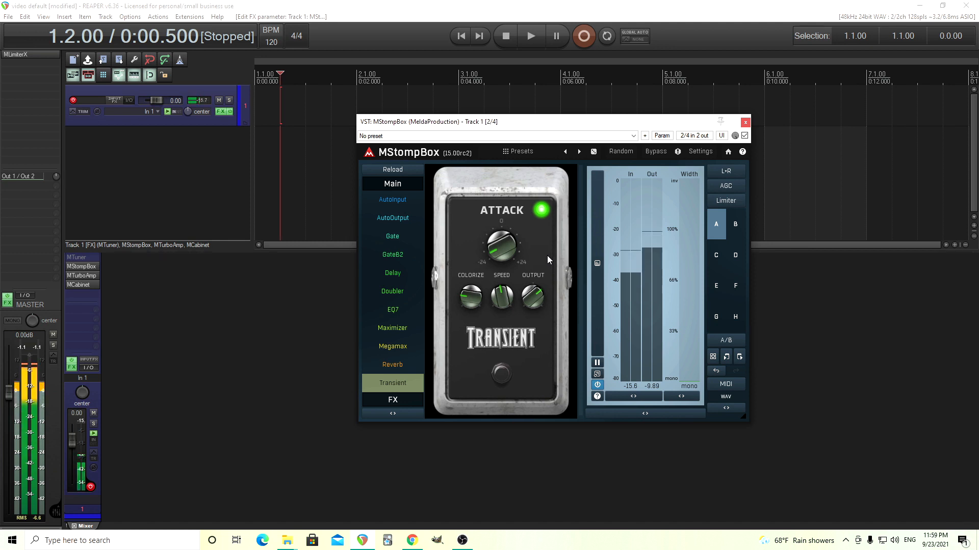
{"action": "left_click", "coordinate": [502, 378]}
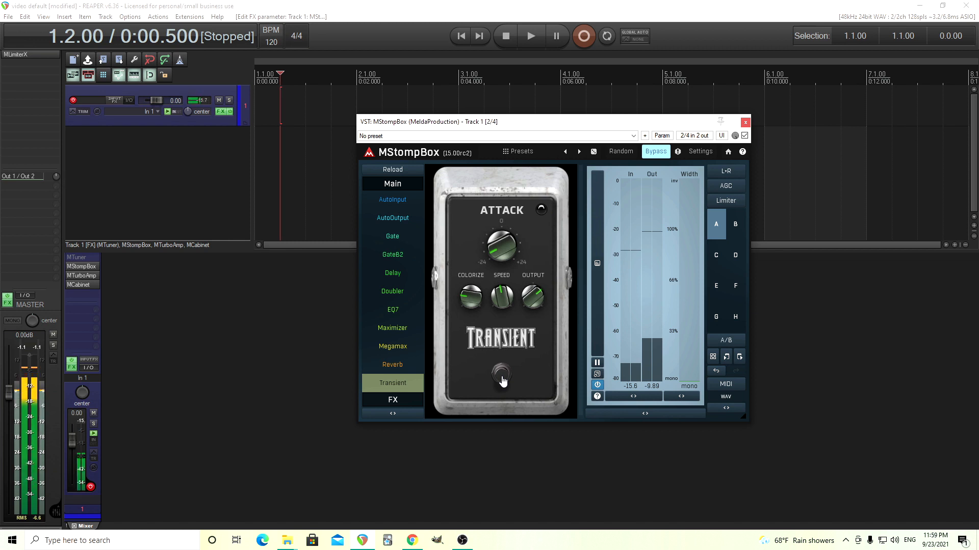
{"action": "left_click_drag", "start_coordinate": [533, 292], "coordinate": [532, 293]}
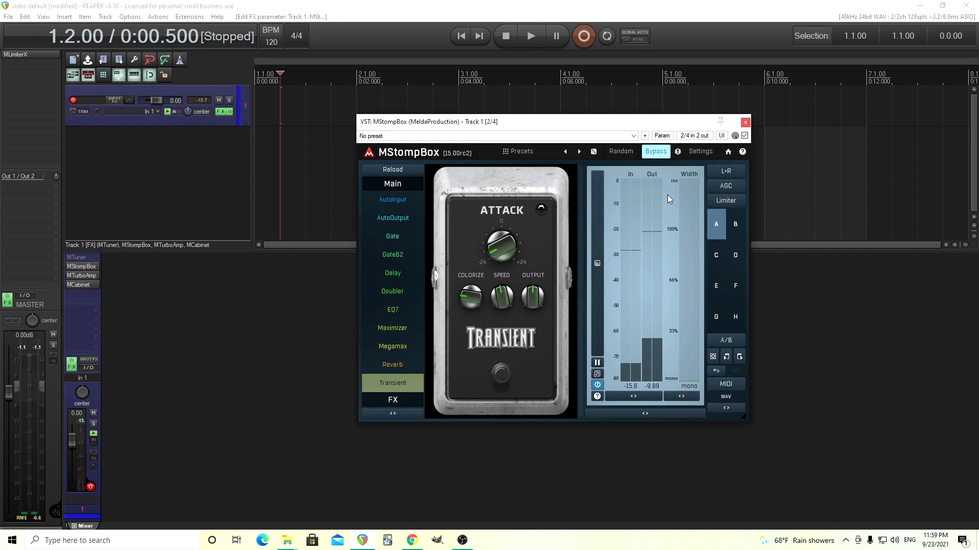
{"action": "left_click", "coordinate": [508, 383]}
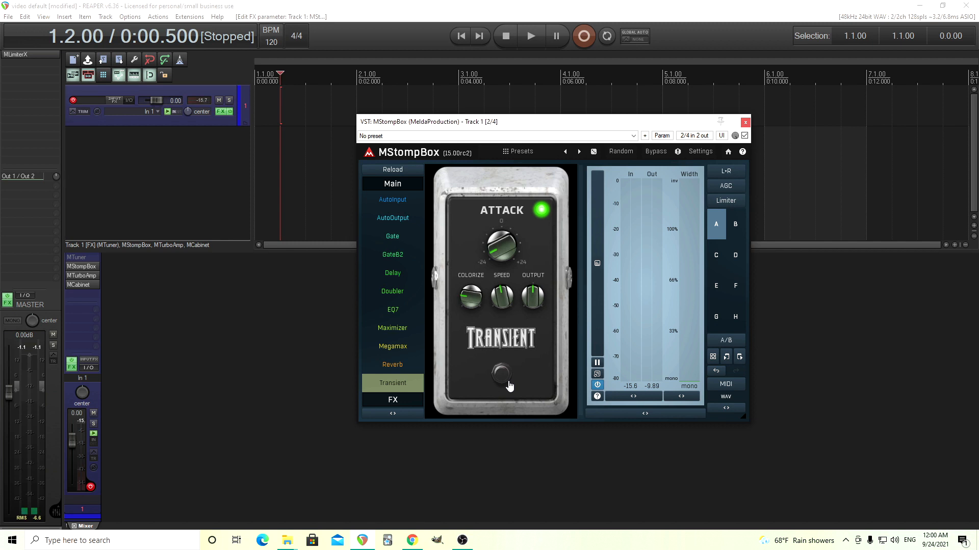
Step: Load the Reverb pedal with the Spring type and move MStompBox below MCabinet at the end of the track's FX chain
{"action": "left_click", "coordinate": [410, 367]}
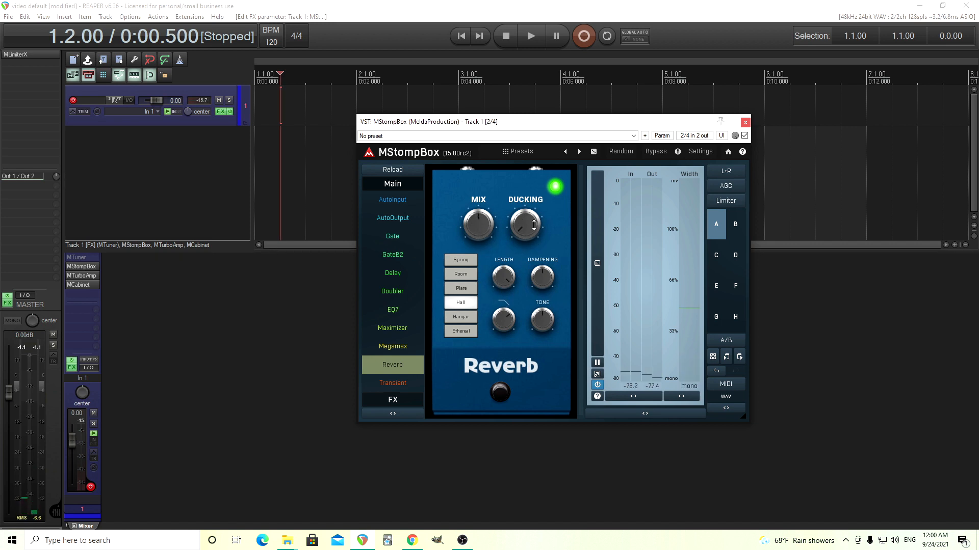
{"action": "left_click", "coordinate": [461, 260]}
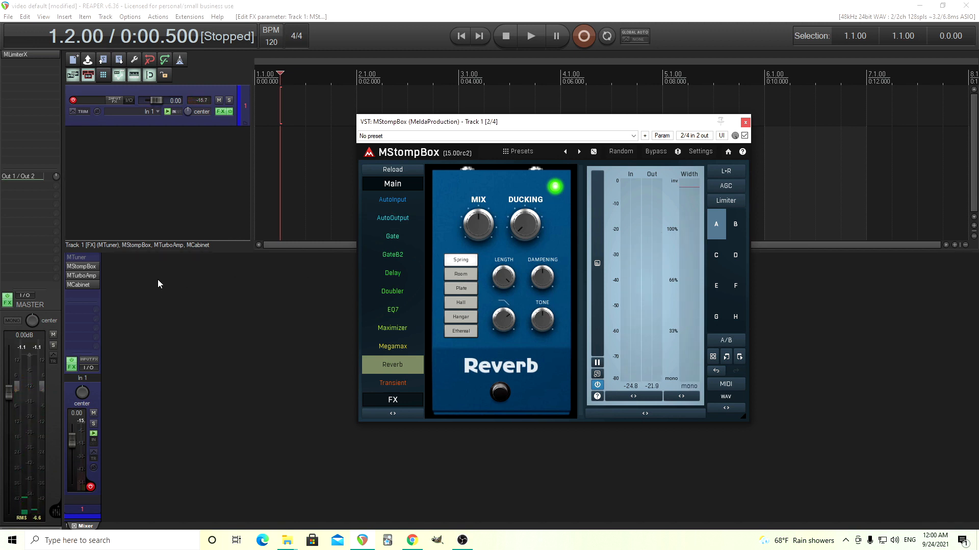
{"action": "left_click_drag", "start_coordinate": [94, 269], "coordinate": [91, 293]}
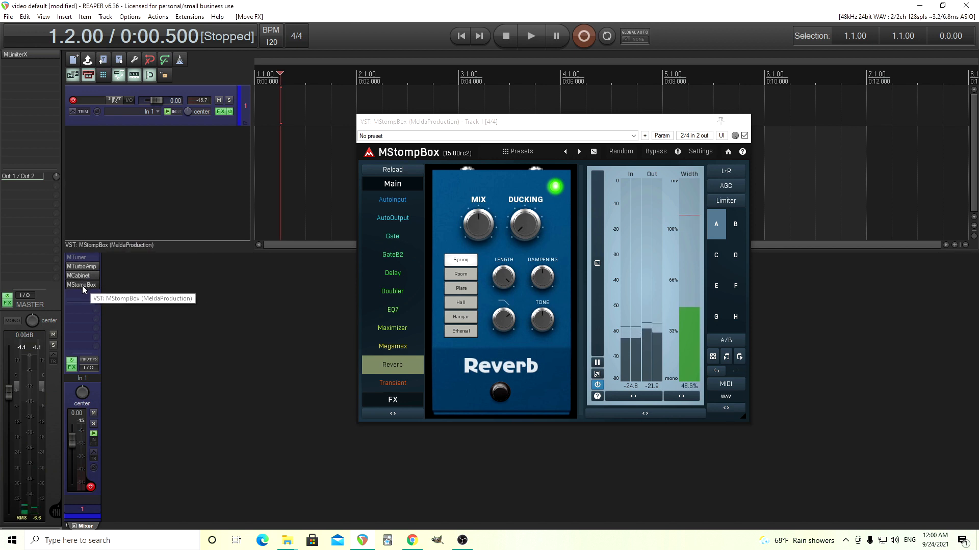
Step: Try MStompBox ahead of MTurboAmp with the amp's stereo width meter shown, and return MStompBox to the end of the track's FX chain
{"action": "left_click_drag", "start_coordinate": [81, 286], "coordinate": [80, 267]}
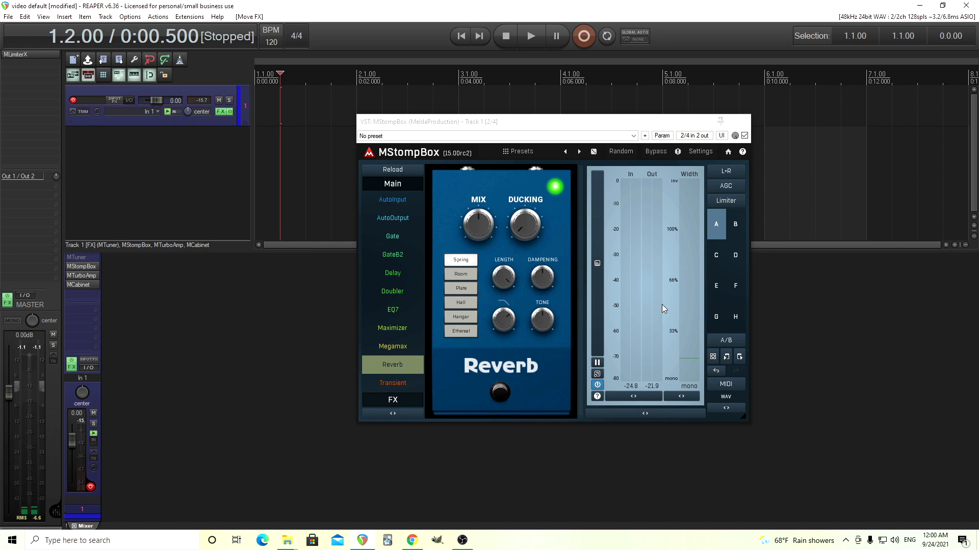
{"action": "left_click", "coordinate": [84, 276]}
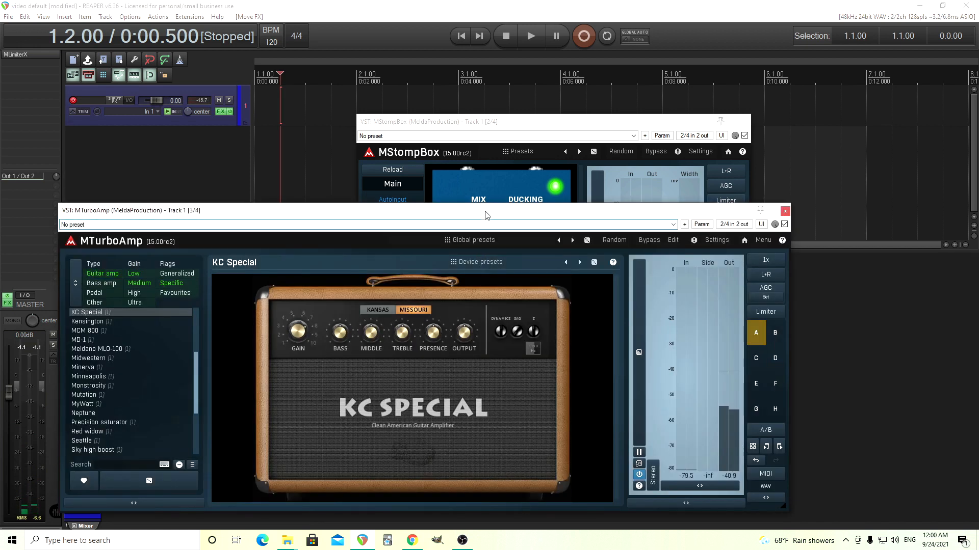
{"action": "left_click_drag", "start_coordinate": [485, 205], "coordinate": [478, 168]}
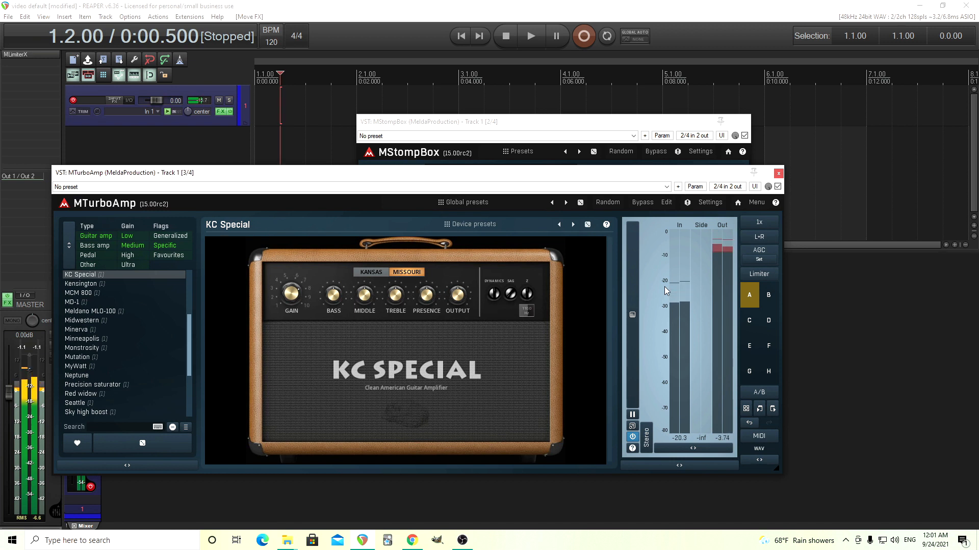
{"action": "left_click", "coordinate": [647, 437]}
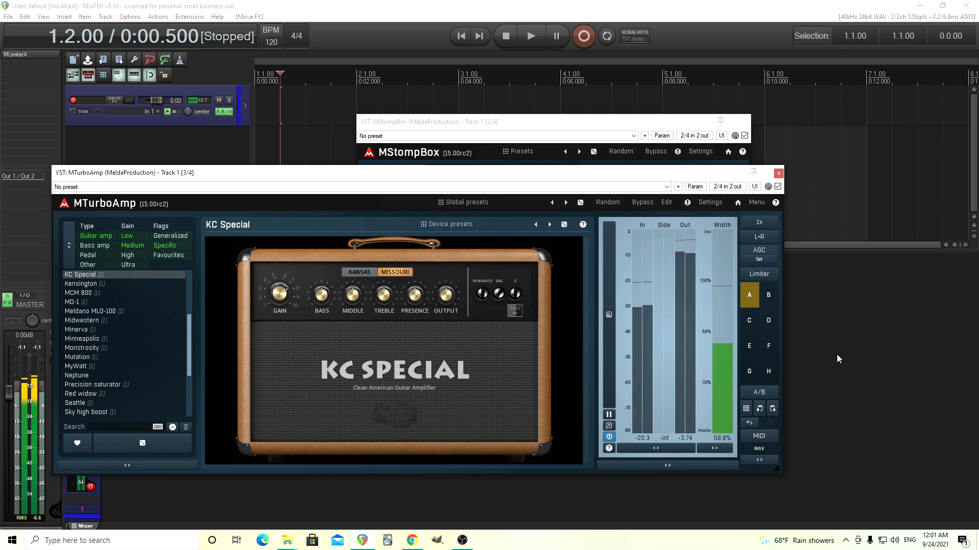
{"action": "left_click", "coordinate": [778, 173]}
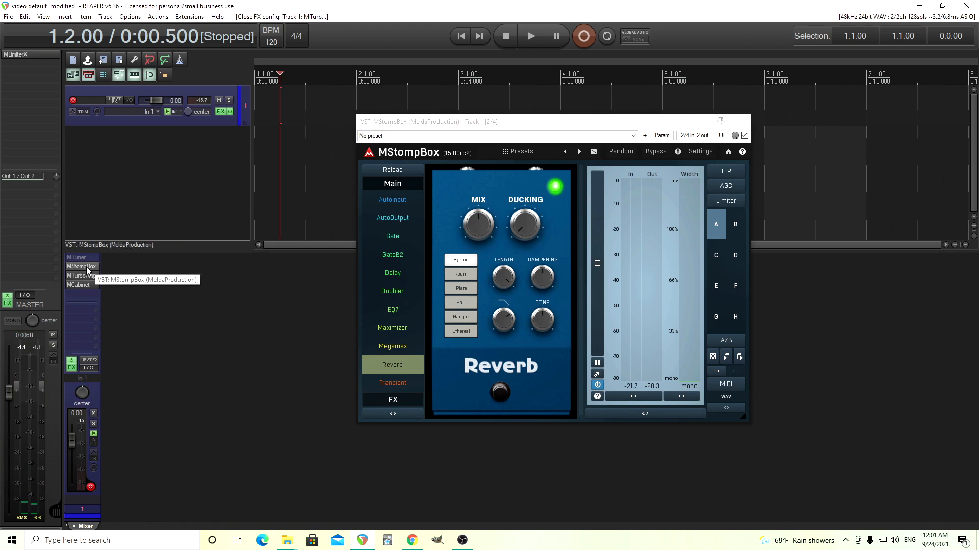
{"action": "left_click_drag", "start_coordinate": [87, 267], "coordinate": [84, 291]}
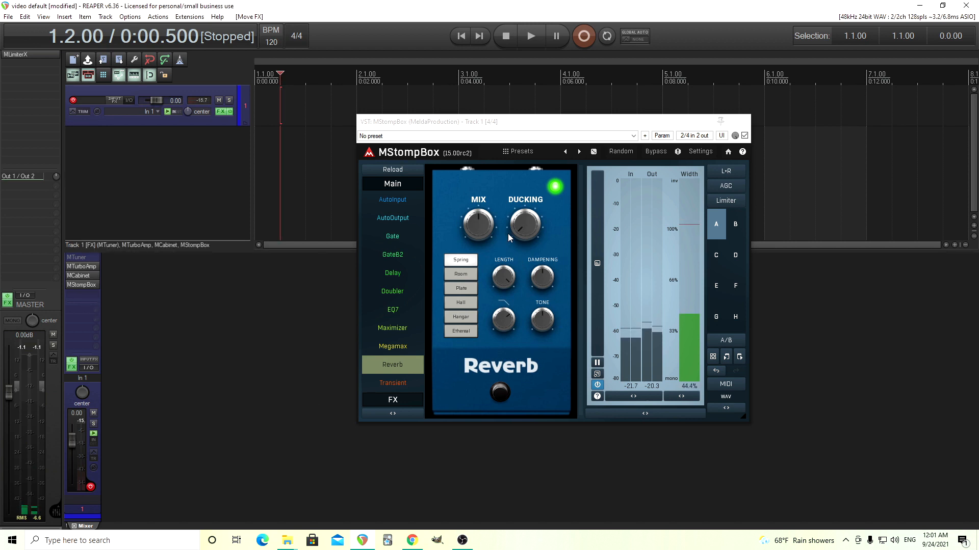
Step: Vary the Spring reverb's Dampening, low-pass filter and Tone while listening, returning each control to its starting position
{"action": "left_click", "coordinate": [541, 279]}
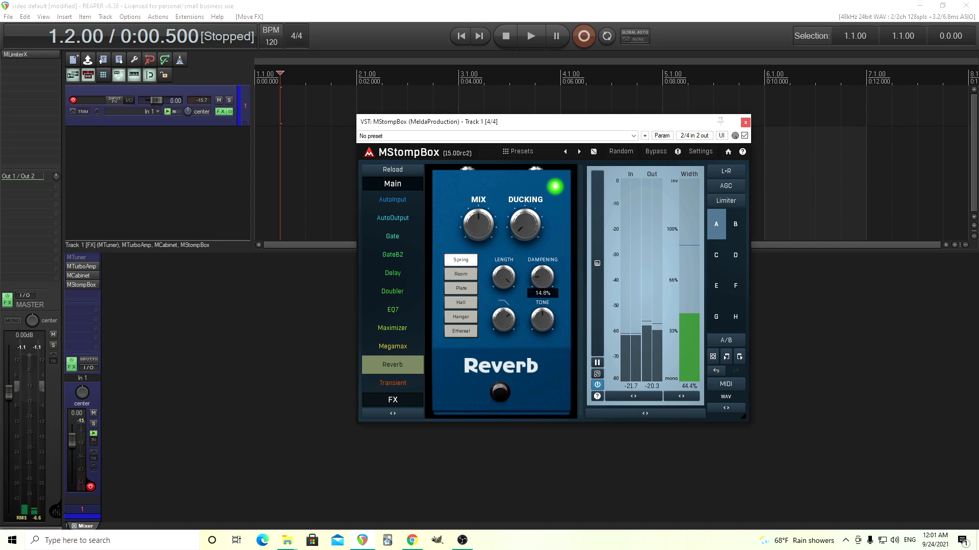
{"action": "left_click_drag", "start_coordinate": [541, 279], "coordinate": [531, 253]}
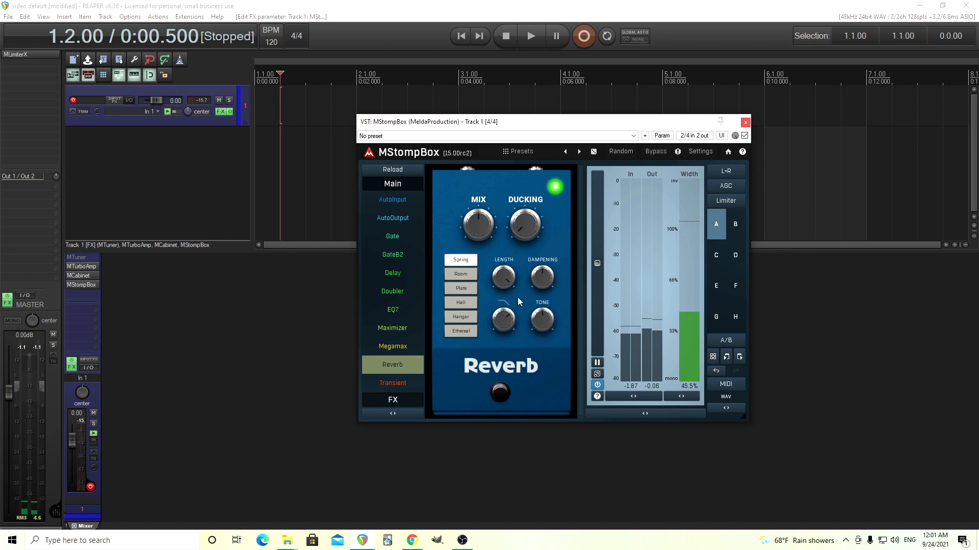
{"action": "left_click", "coordinate": [513, 320]}
{"action": "left_click_drag", "start_coordinate": [513, 320], "coordinate": [513, 336]}
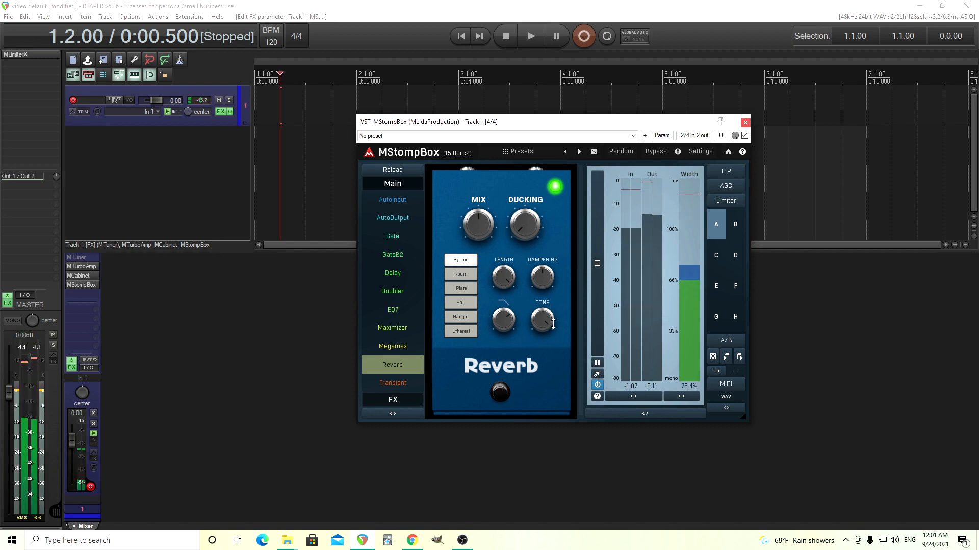
{"action": "mouse_move", "coordinate": [554, 327]}
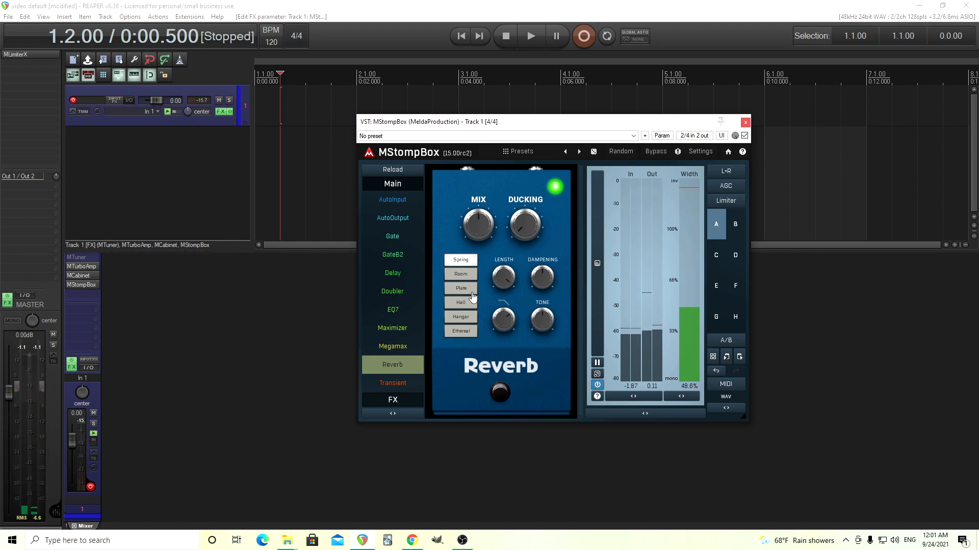
Step: Switch the Reverb pedal to the Room type and audition it with Length varied down to its minimum
{"action": "left_click", "coordinate": [468, 276]}
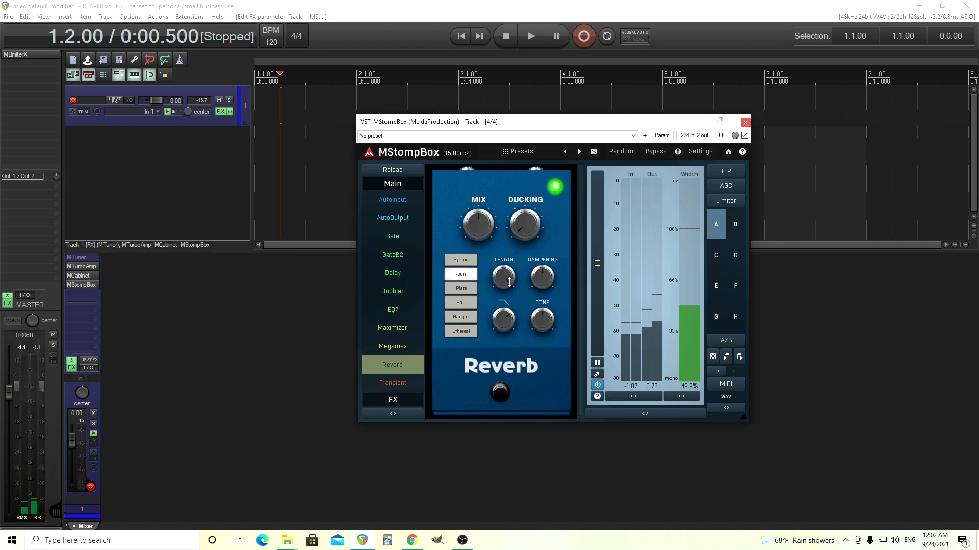
{"action": "left_click_drag", "start_coordinate": [503, 278], "coordinate": [504, 303]}
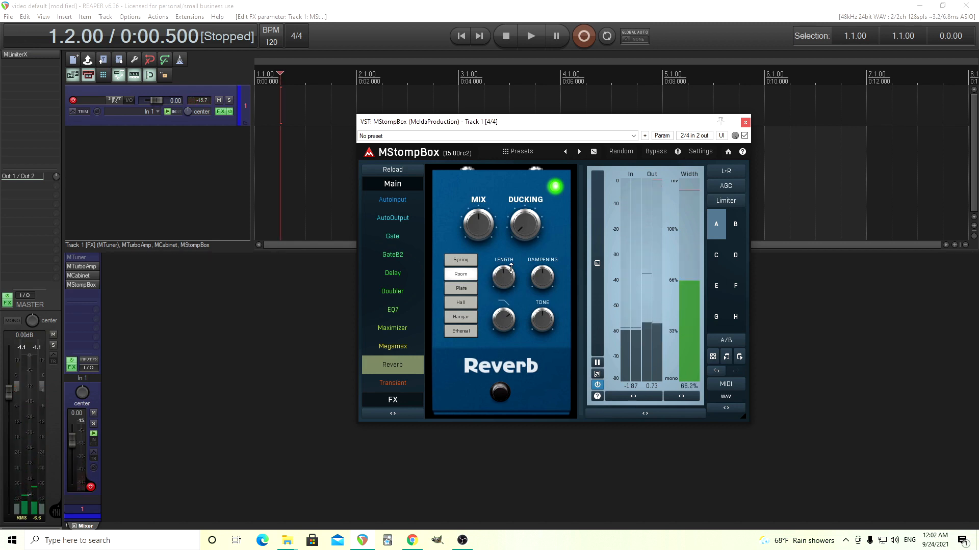
{"action": "left_click_drag", "start_coordinate": [511, 268], "coordinate": [510, 269]}
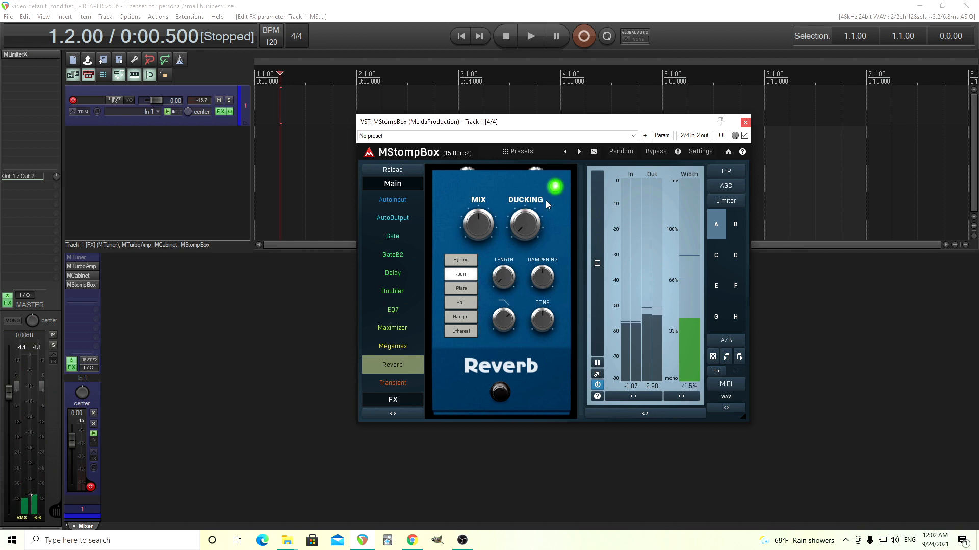
Step: Audition the Plate, Hall and Hangar reverb types, compare Hangar with bypass, and return to Hall with the pedal enabled
{"action": "left_click", "coordinate": [461, 288]}
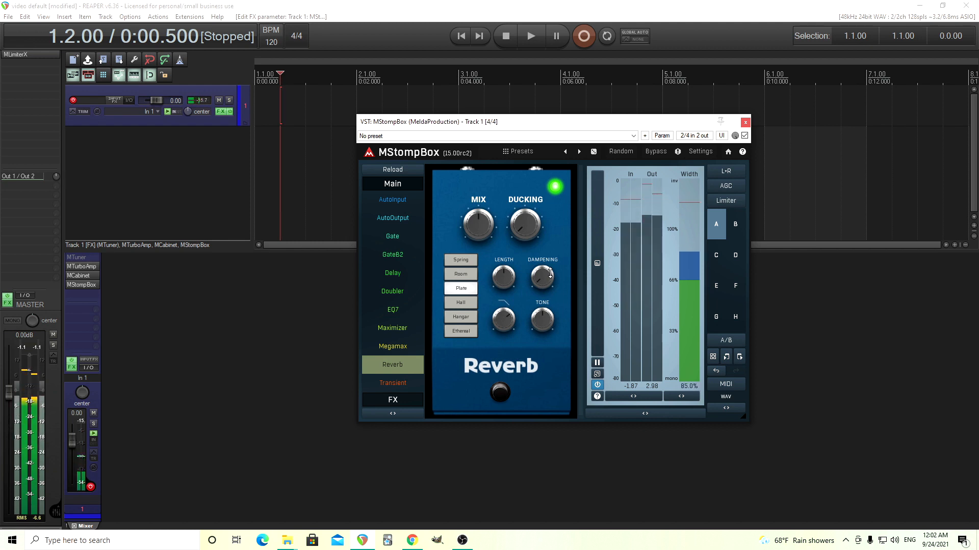
{"action": "left_click", "coordinate": [460, 302]}
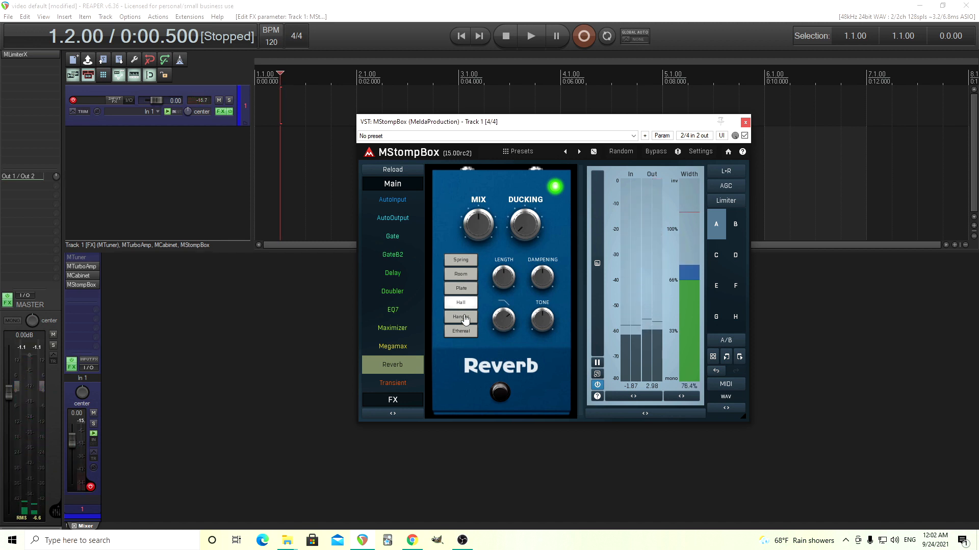
{"action": "left_click", "coordinate": [465, 319]}
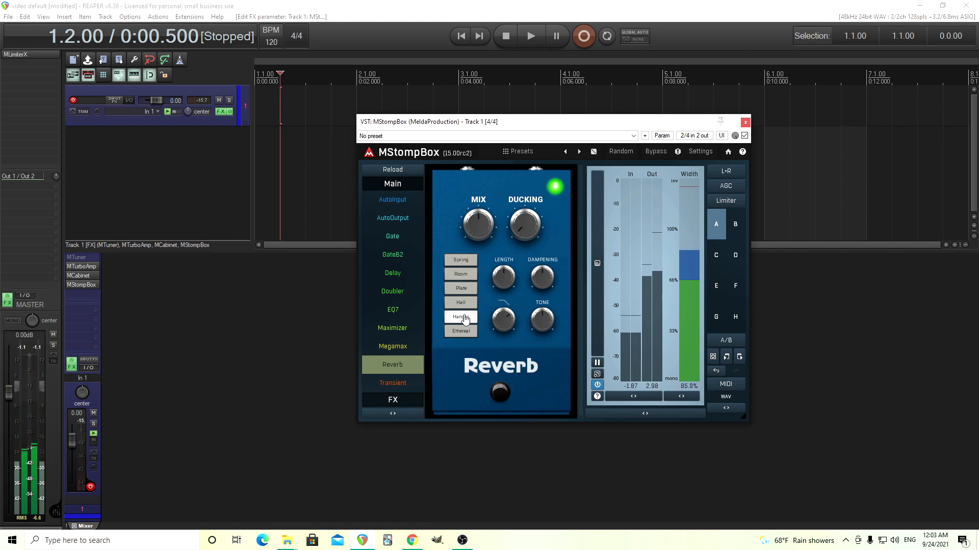
{"action": "left_click", "coordinate": [500, 392]}
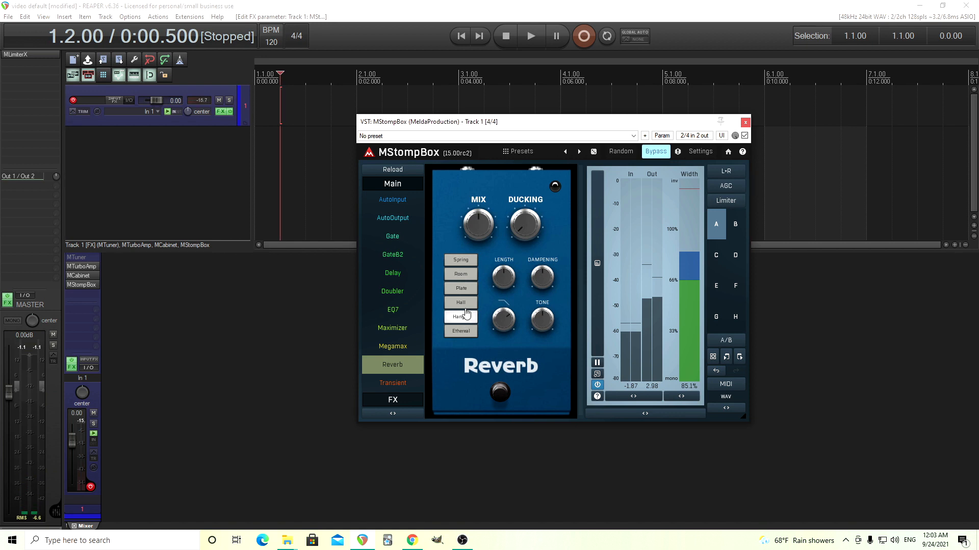
{"action": "left_click", "coordinate": [464, 306]}
{"action": "left_click", "coordinate": [500, 390]}
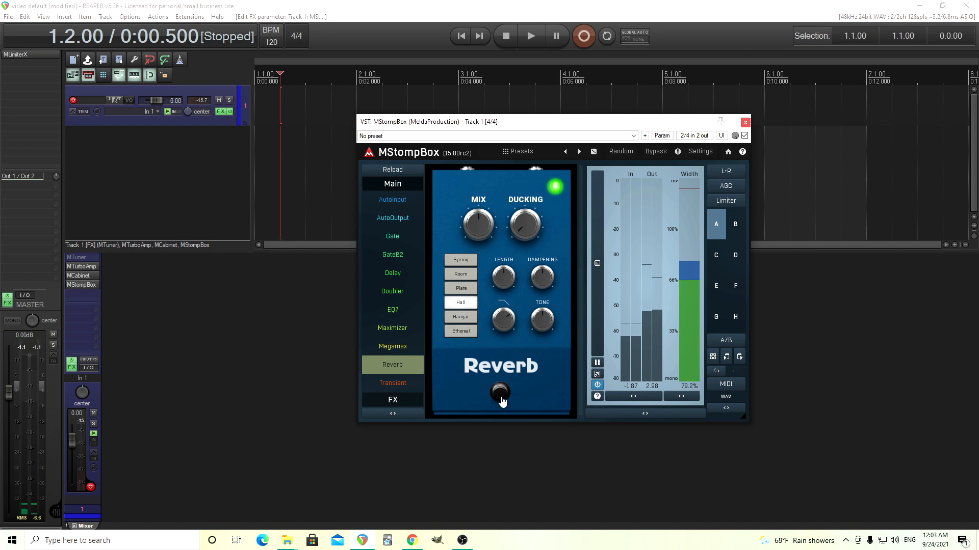
Step: Switch the reverb to the Ethereal type, compare it with bypass, and leave the pedal enabled
{"action": "left_click", "coordinate": [464, 335]}
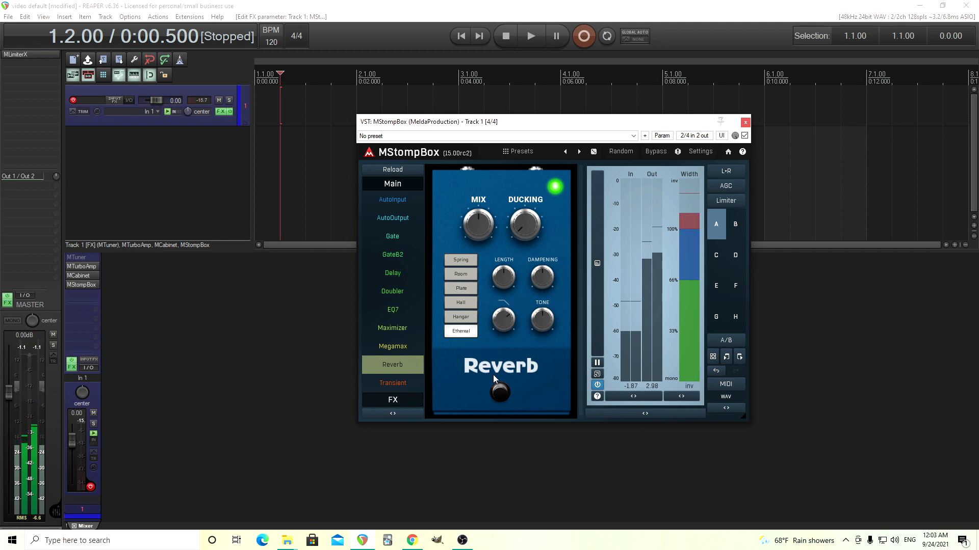
{"action": "left_click", "coordinate": [500, 394]}
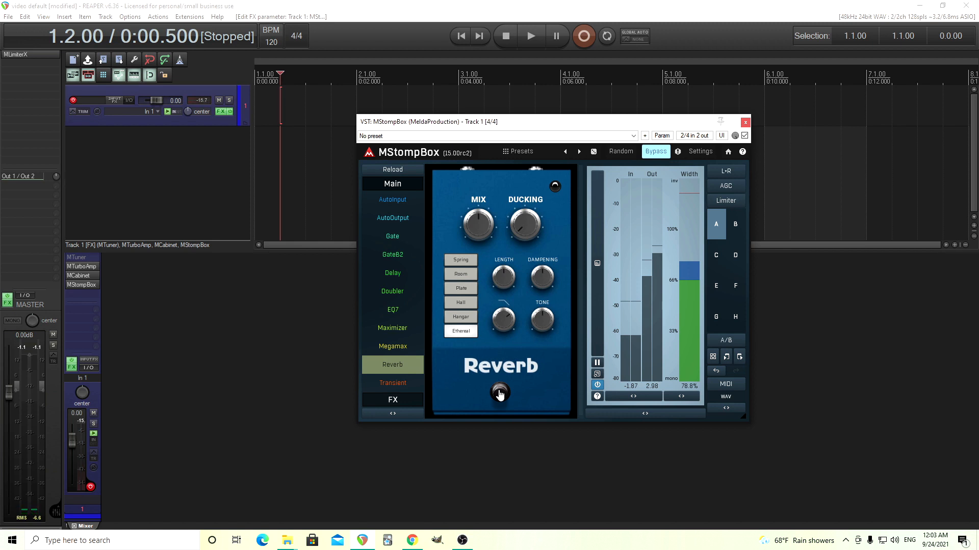
{"action": "left_click", "coordinate": [500, 393]}
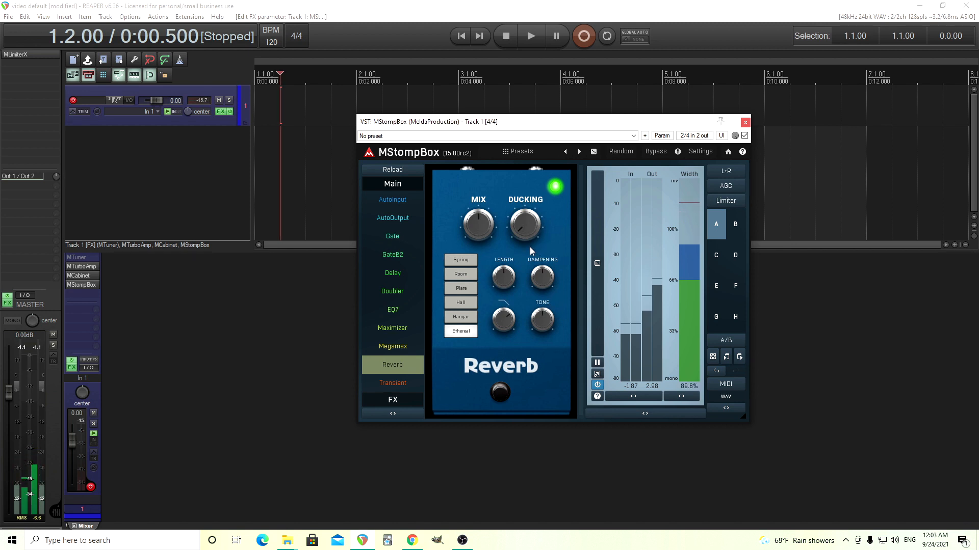
Step: Try the Ethereal reverb with Ducking at maximum, and lower Ducking to about the centre
{"action": "left_click_drag", "start_coordinate": [524, 227], "coordinate": [523, 231]}
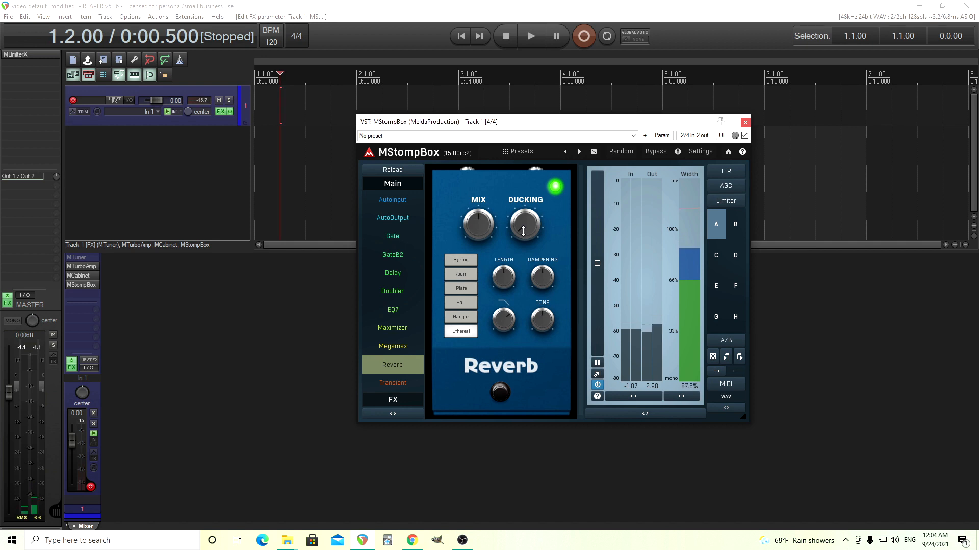
{"action": "left_click_drag", "start_coordinate": [523, 231], "coordinate": [523, 231]}
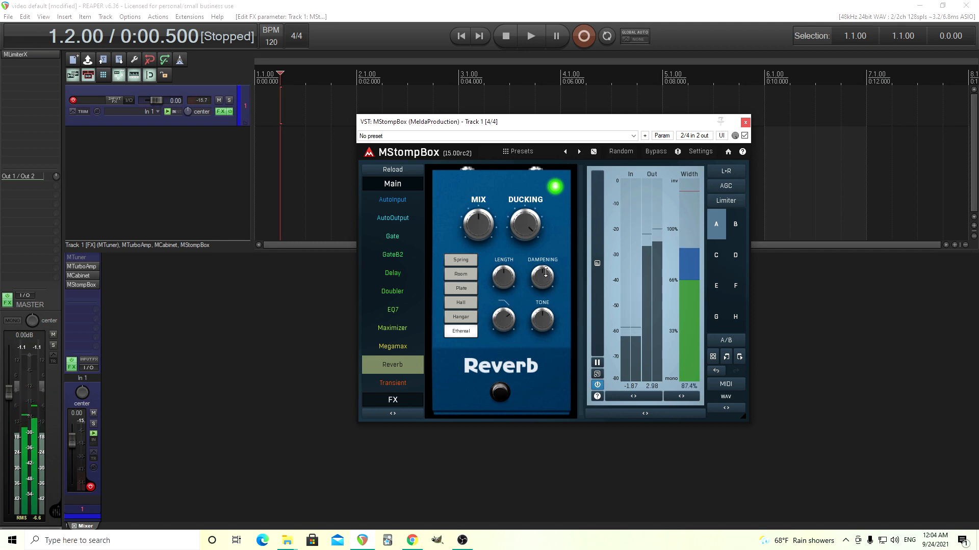
{"action": "left_click_drag", "start_coordinate": [531, 224], "coordinate": [531, 250]}
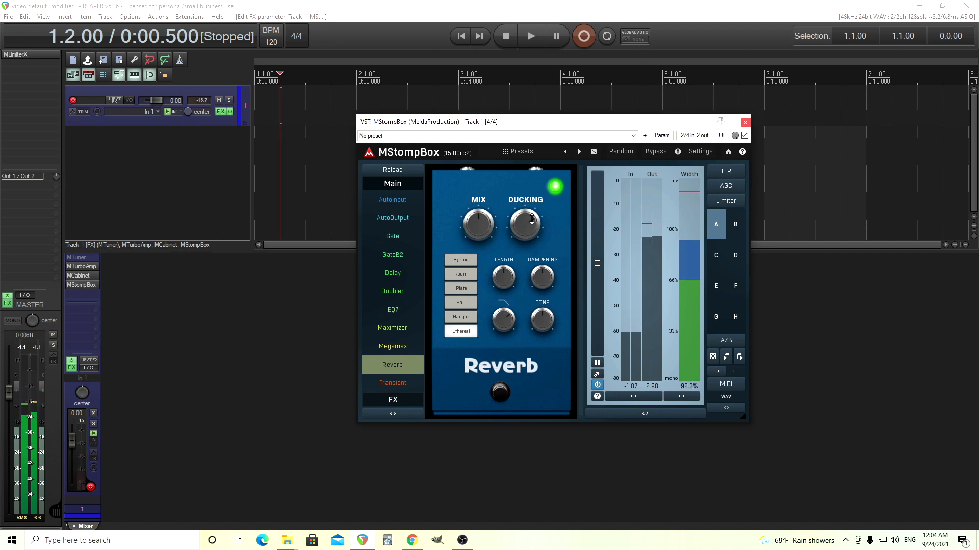
{"action": "left_click_drag", "start_coordinate": [531, 219], "coordinate": [529, 218]}
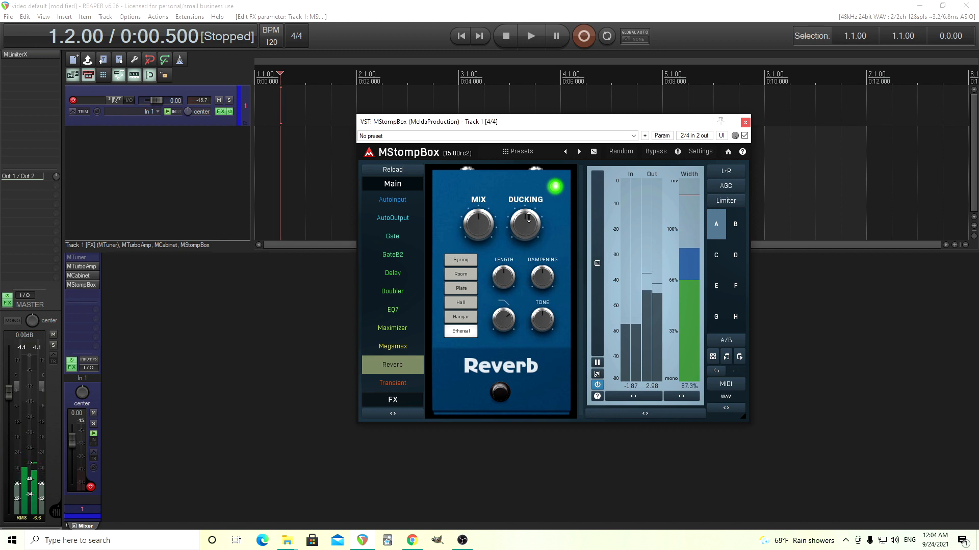